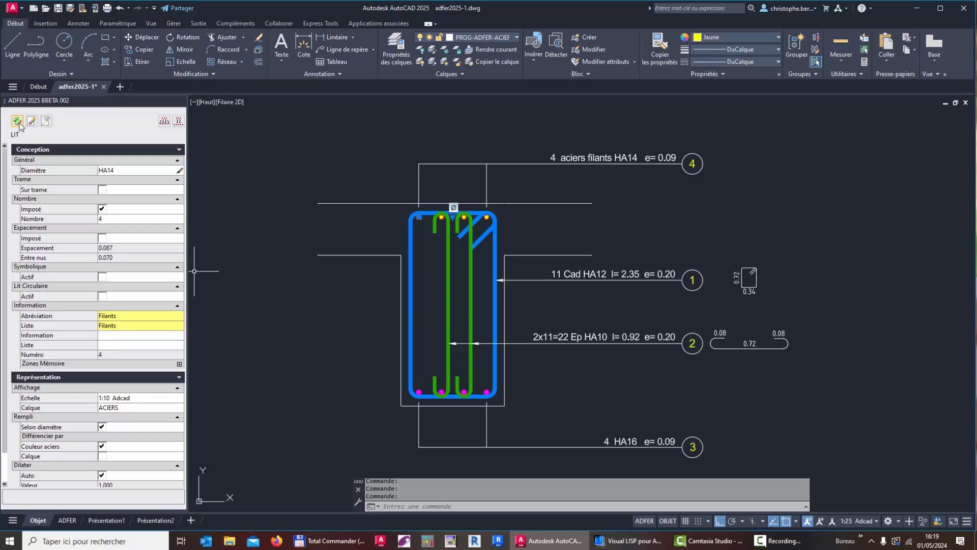
Apply the Filants abbreviation to the top HA14 bars and open the abbreviations list from the configuration settings.
left_click(17, 121)
left_click(183, 207)
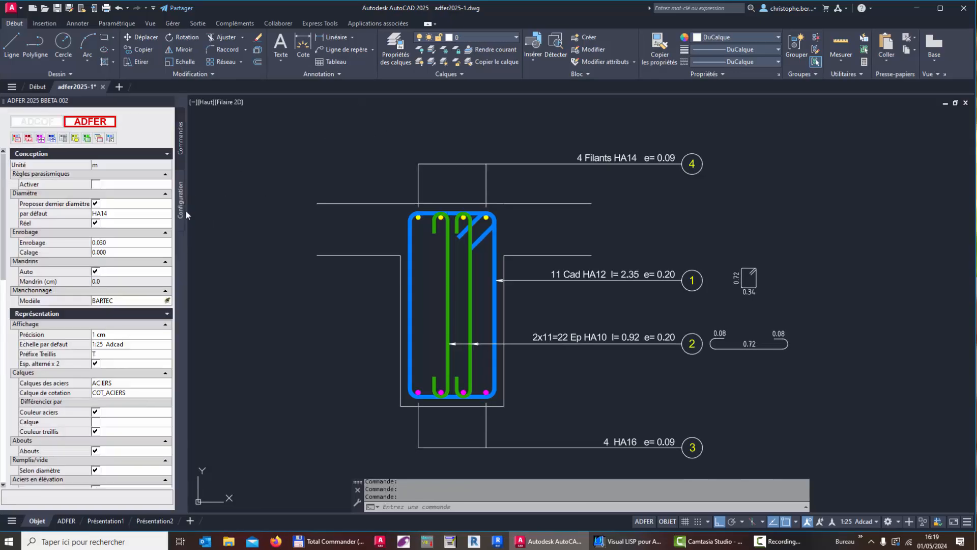
scroll(109, 299, "down", 5)
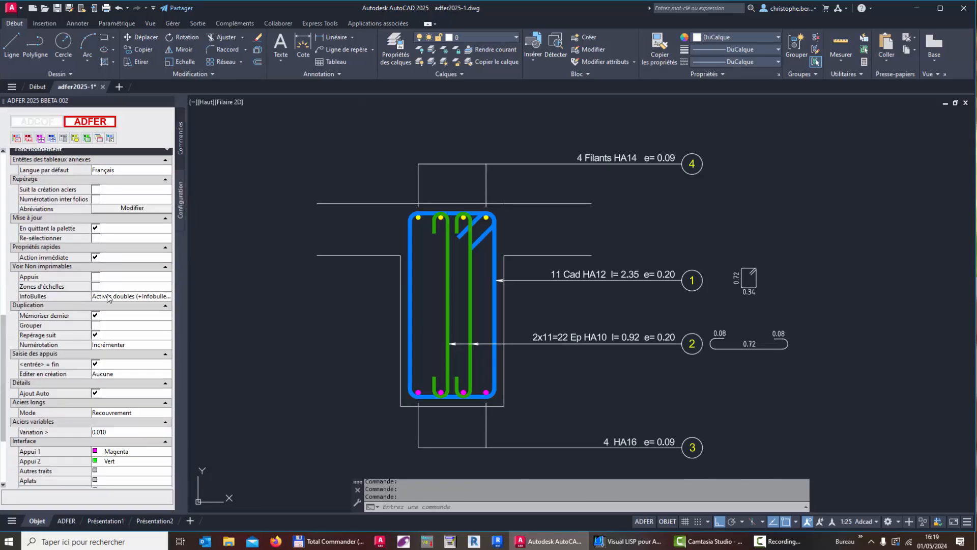
left_click(132, 208)
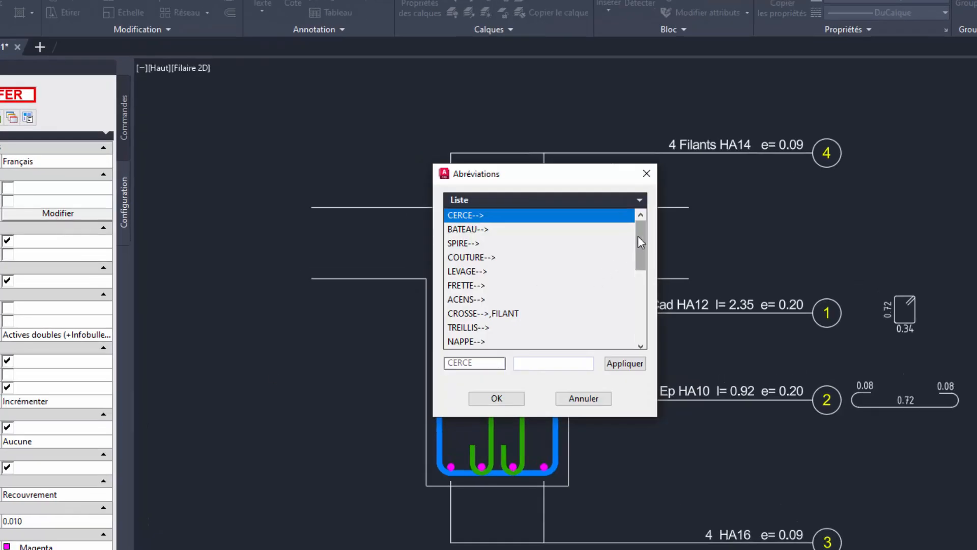
Set the REPART abbreviation choices to ",Cad,Et,Ep,Attentes" and validate the abbreviations list.
mouse_move(637, 237)
left_mouse_down()
mouse_move(639, 261)
mouse_move(601, 261)
left_mouse_up()
left_click(504, 271)
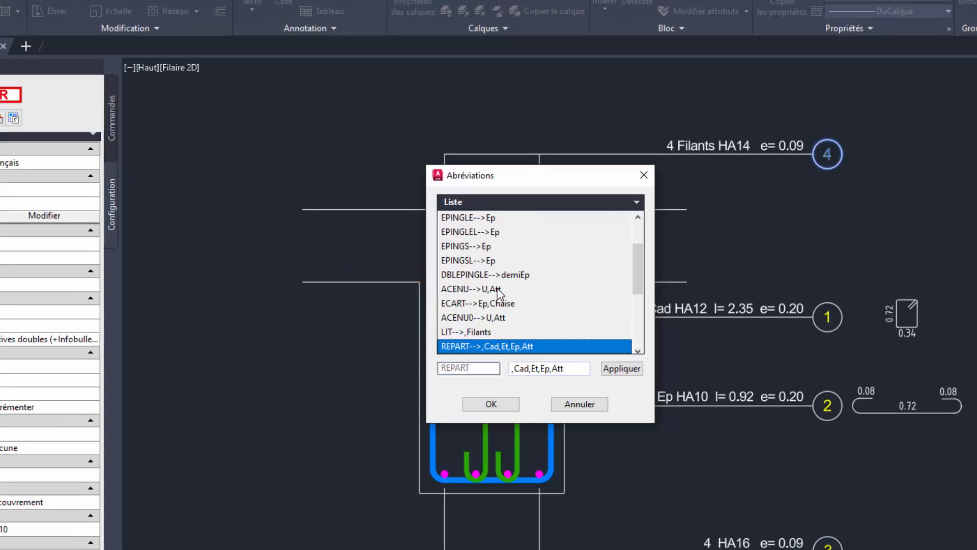
left_click(568, 369)
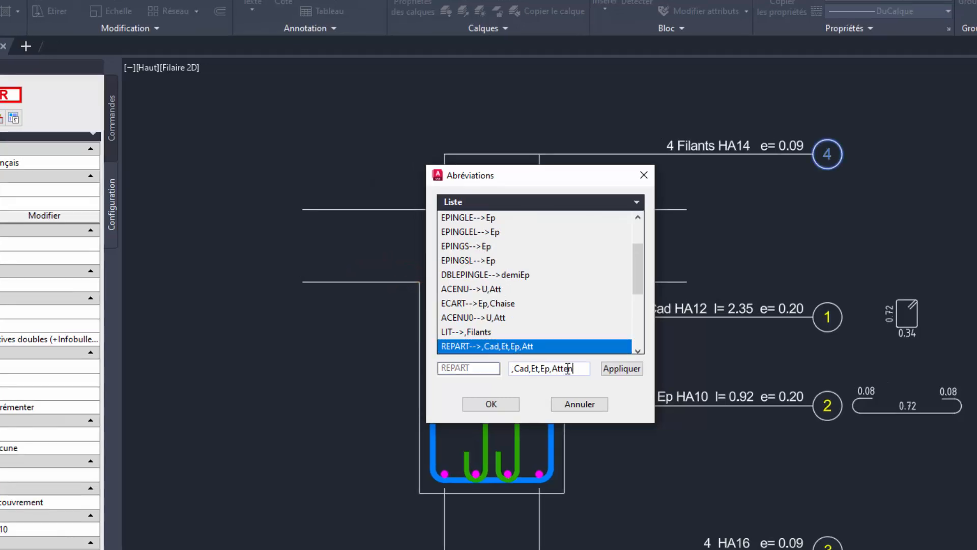
type("entes")
left_click(621, 368)
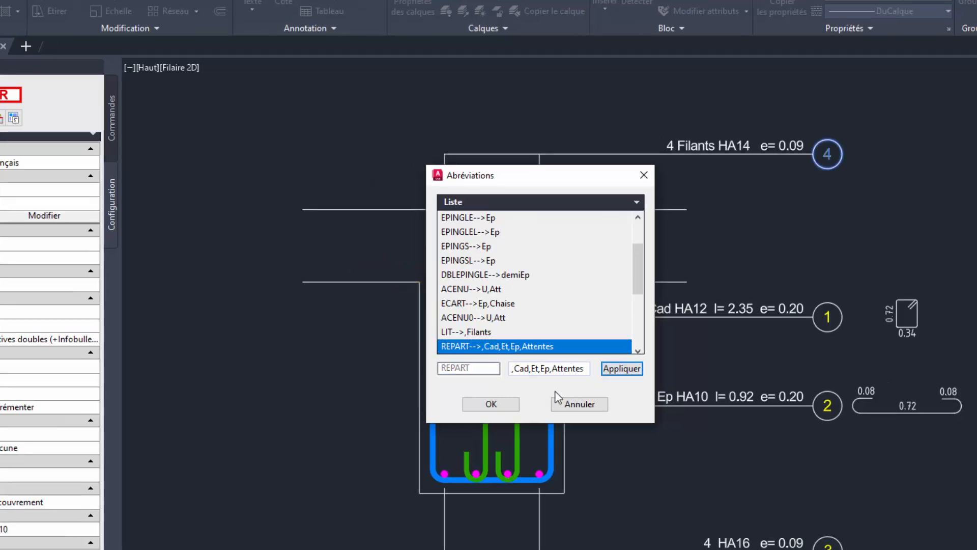
left_click(491, 404)
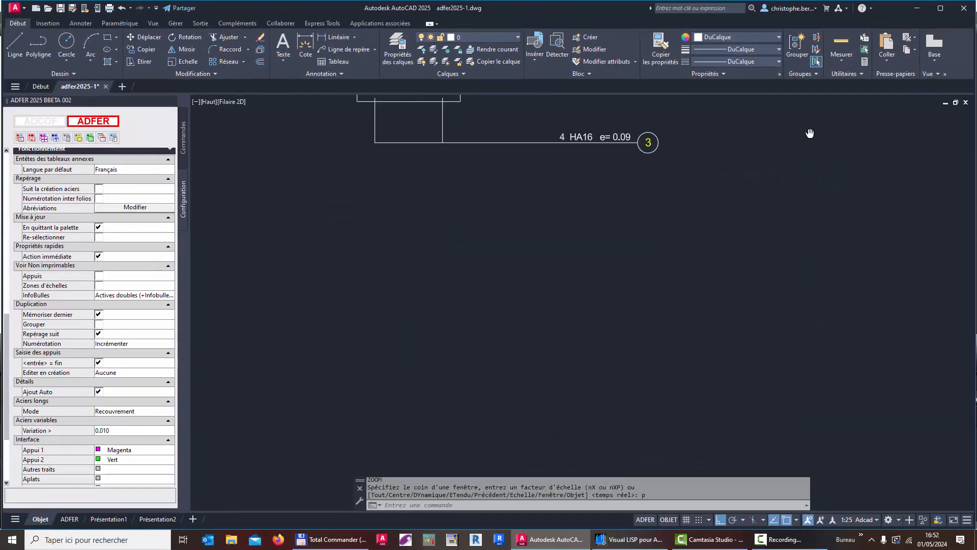
Create a rectangular distribution of HA14 bars labelled Attentes, about 1.52 by 0.31, below the beam section with its dimension line above.
left_click(182, 137)
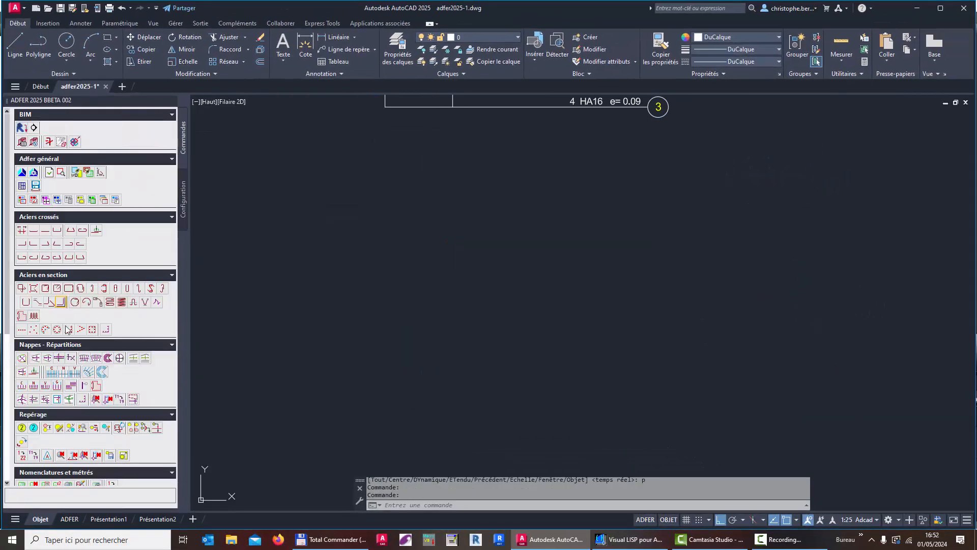
left_click(20, 387)
left_click(132, 296)
left_click(132, 297)
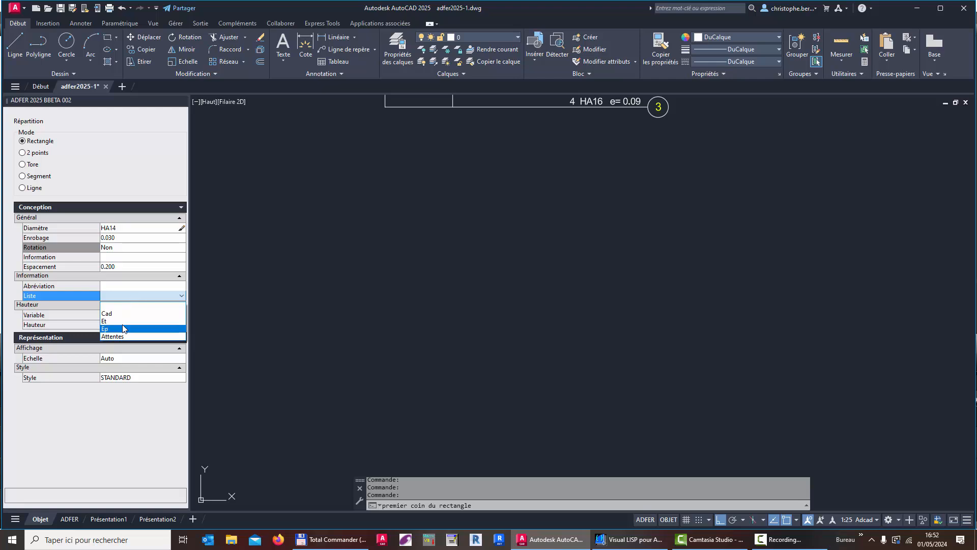
left_click(112, 336)
left_click(349, 321)
left_click(740, 241)
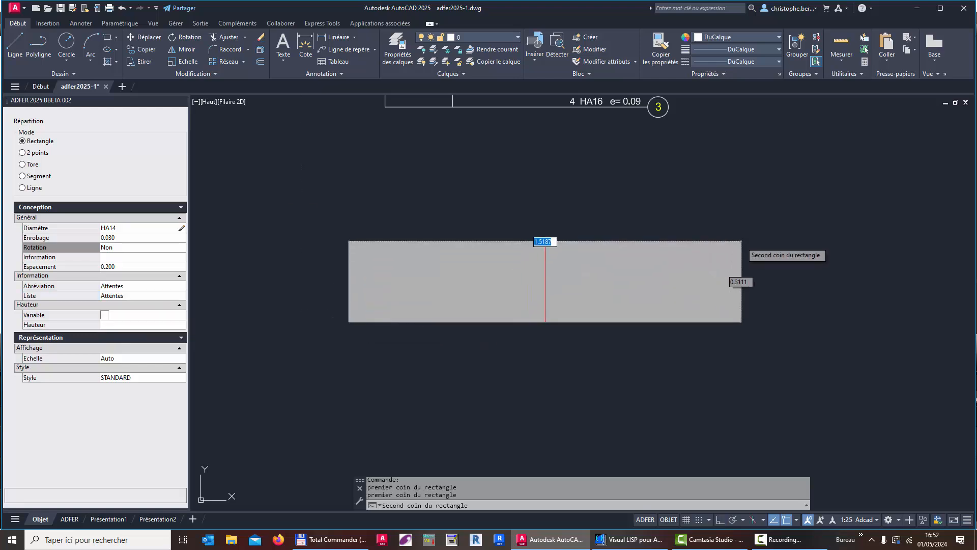
left_click(557, 207)
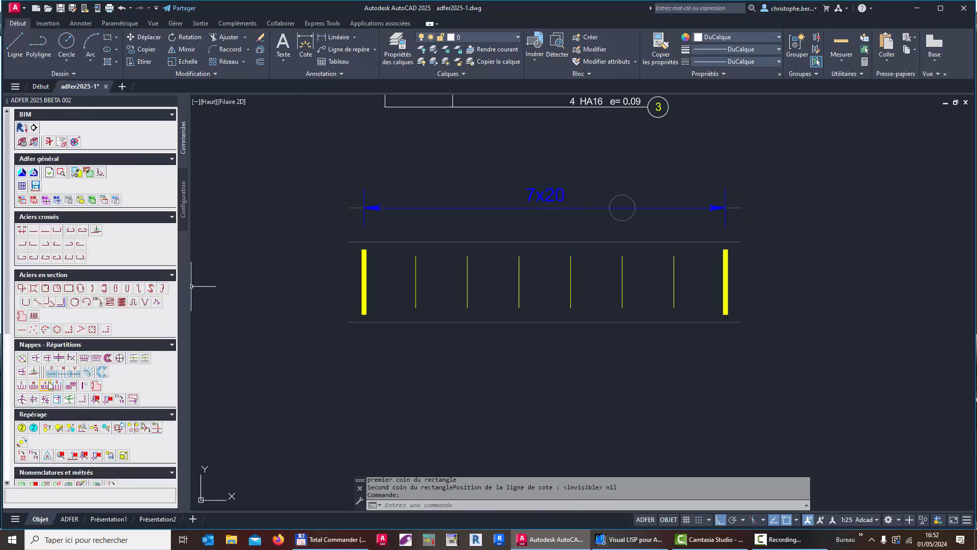
Add a true mark to the Attentes distribution, starting on its dimension line and ending above its right end.
left_click(49, 385)
left_click(492, 208)
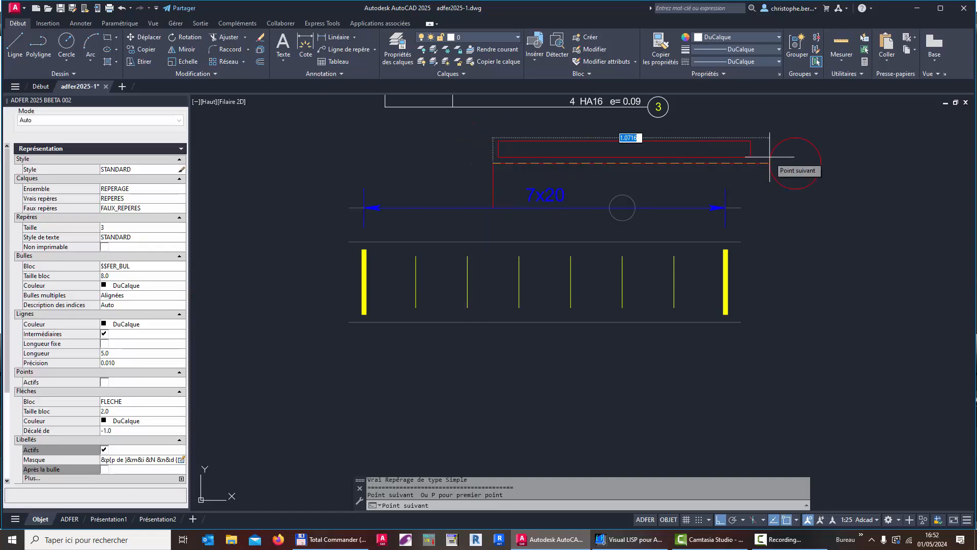
left_click(816, 163)
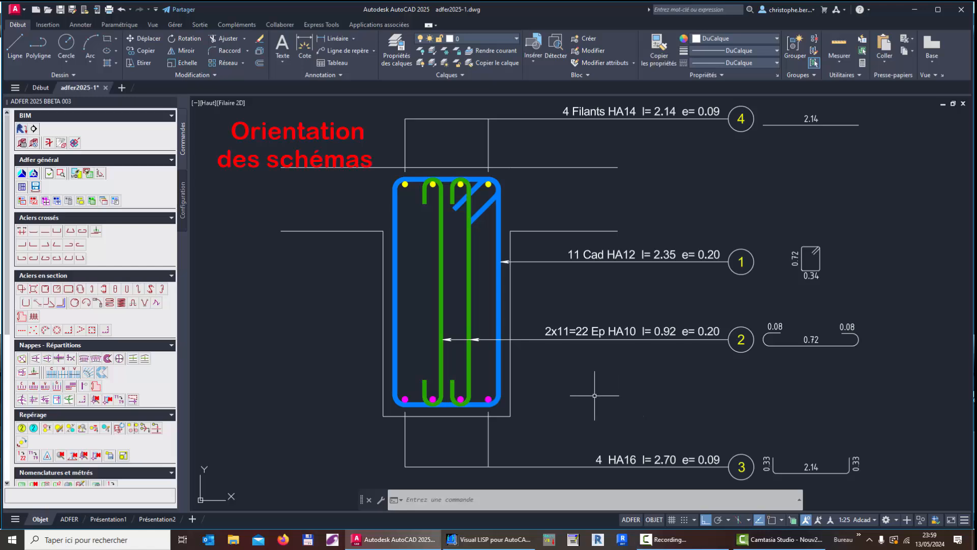
Turn on automatic rotation of the bar diagram for mark 2, the HA10 pins.
left_click(634, 340)
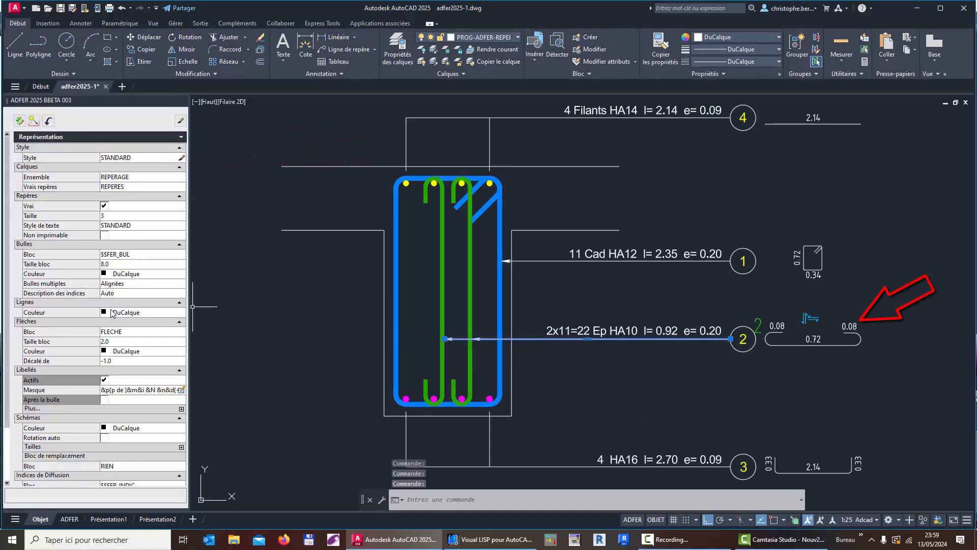
left_click(105, 438)
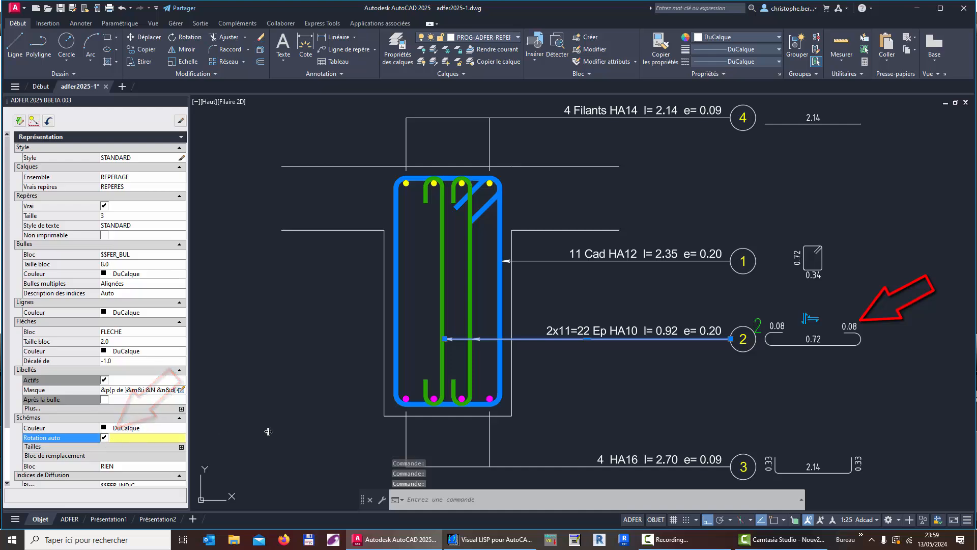
key("Escape")
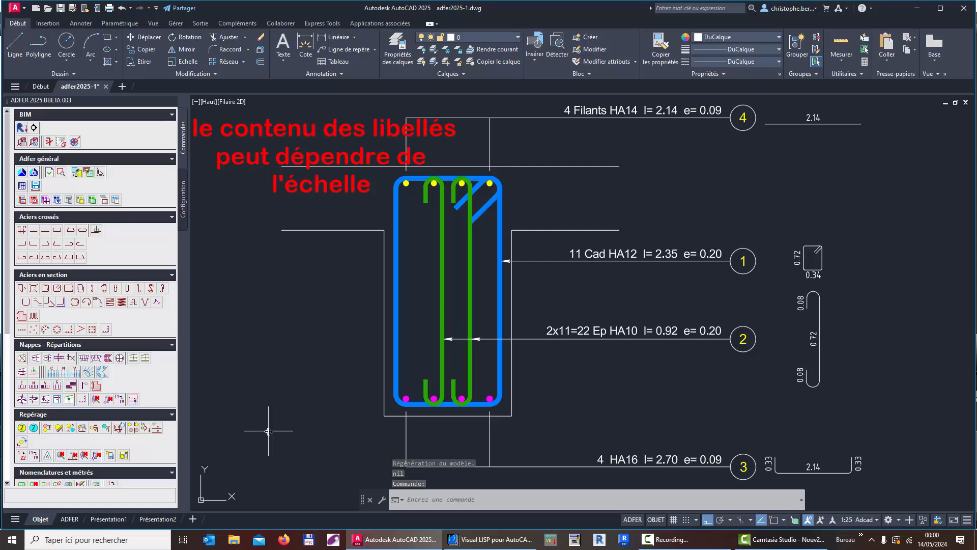
Set the scale of the whole beam section and its marks to 1:20.
key("Return")
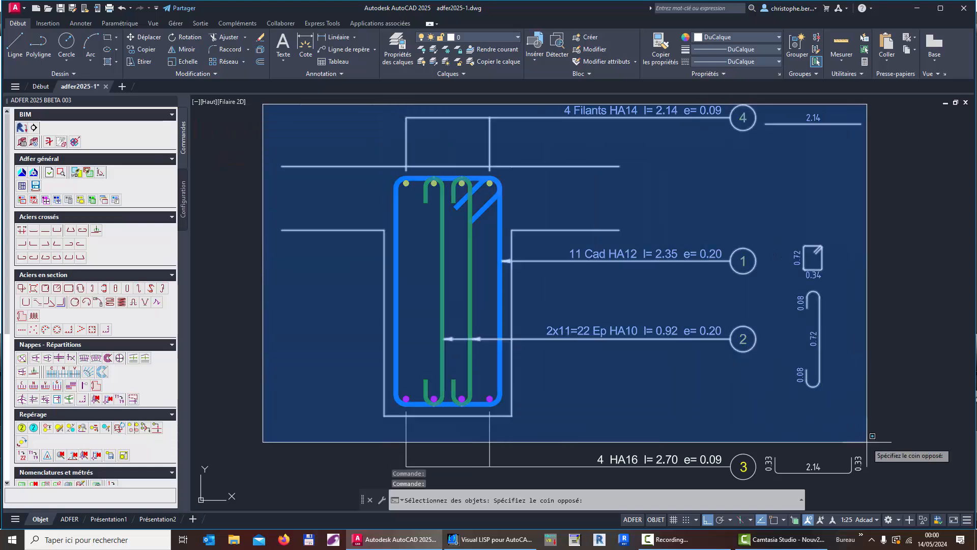
left_click(865, 463)
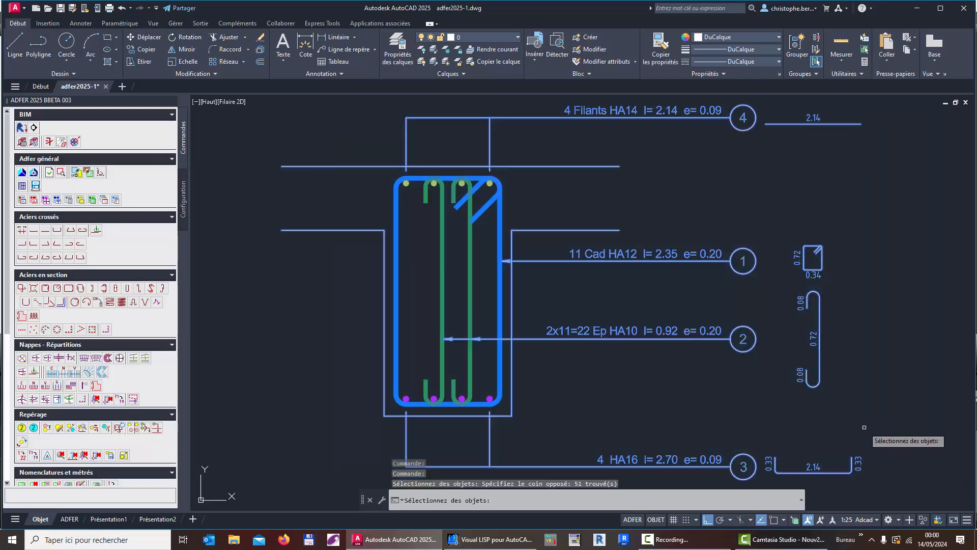
key("Return")
type("20")
key("Return")
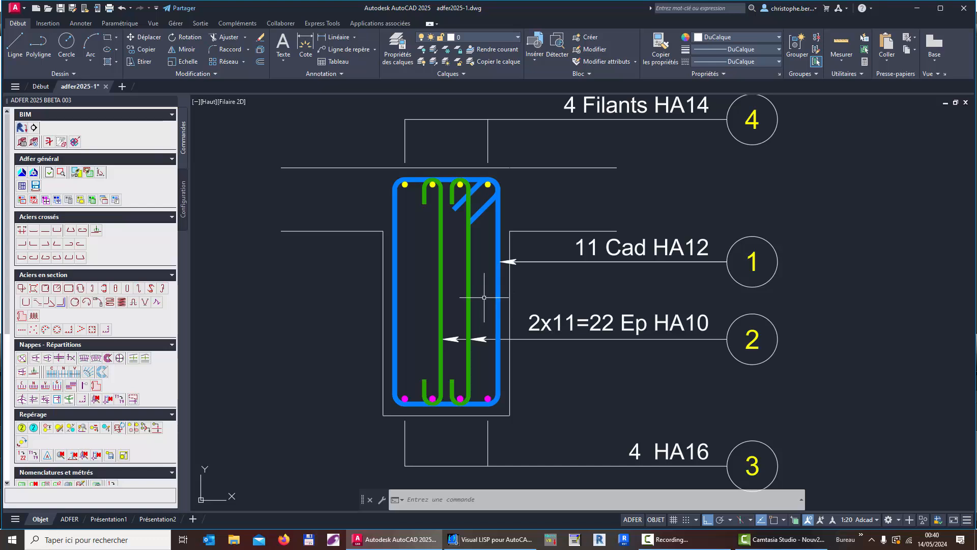
Delete the two green HA10 pins inside the stirrup together with their whole group.
left_click(486, 296)
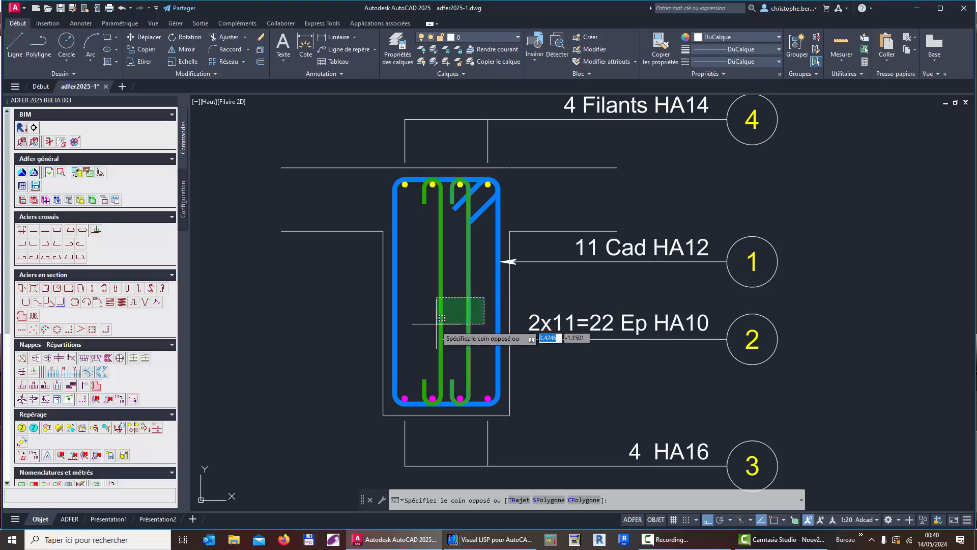
left_click(429, 330)
key("Delete")
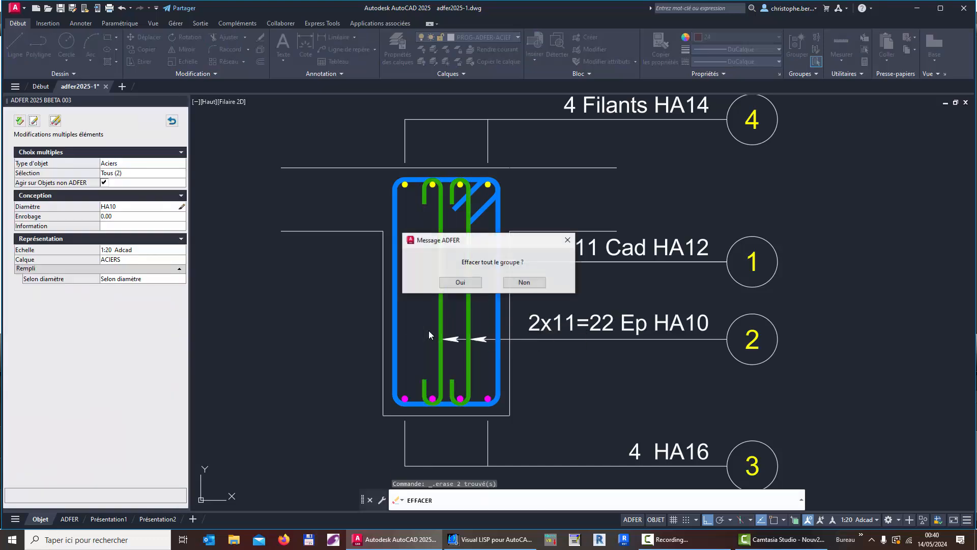
left_click(457, 280)
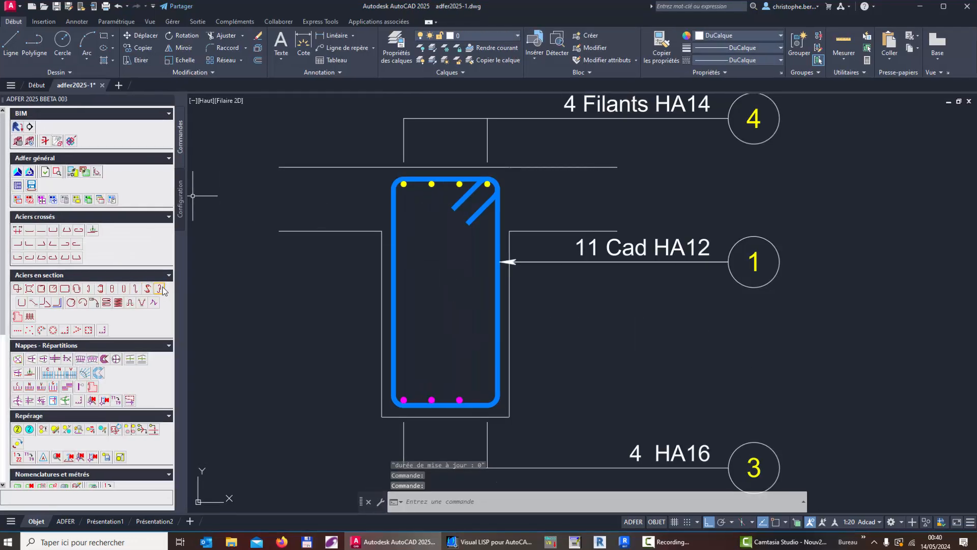
Place an HA10 double pin in two-bar mode between the second bottom bar and the second top bar.
left_click(161, 288)
left_click(104, 229)
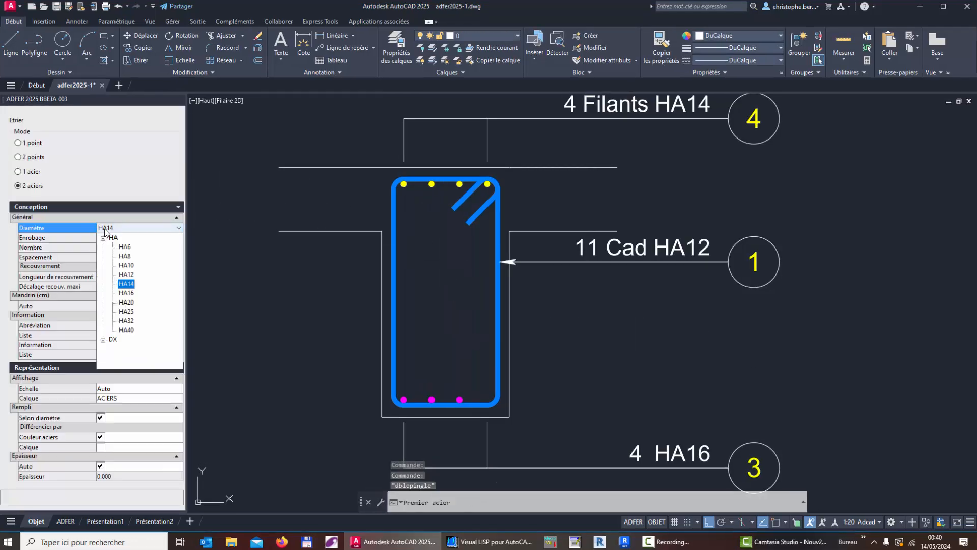
left_click(123, 265)
left_click(432, 399)
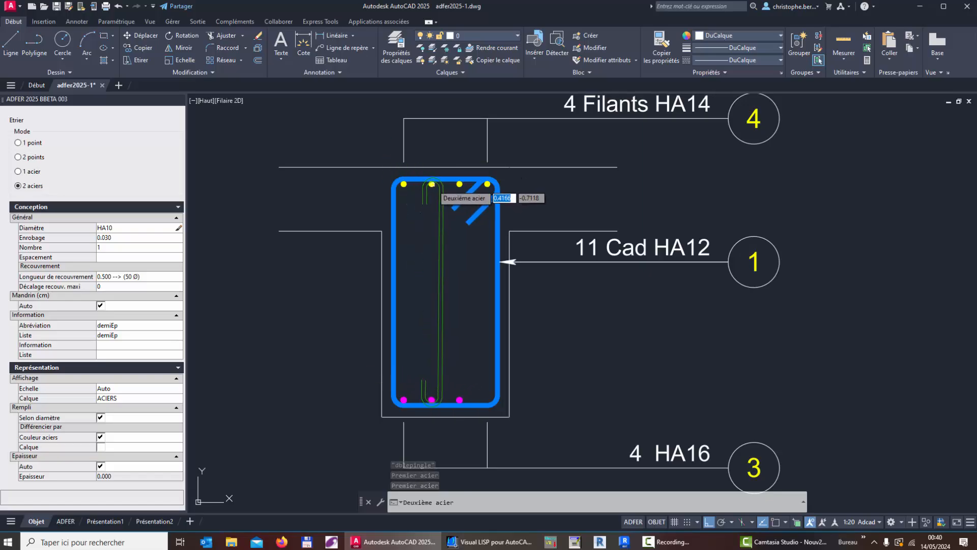
left_click(432, 185)
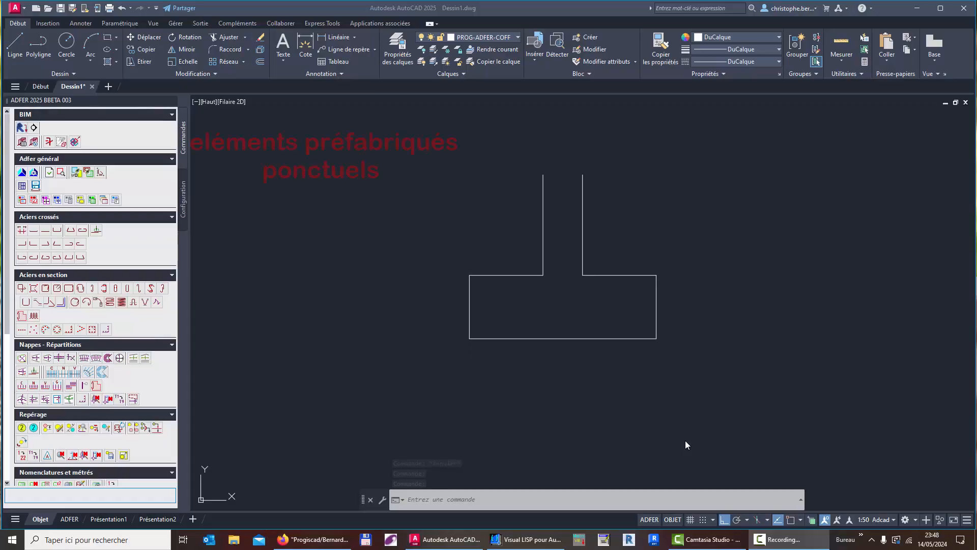
Insert the FIMUREX point element SIR110X70 in elevation at the midpoint of the footing's bottom edge, with its label above right.
left_click(7, 365)
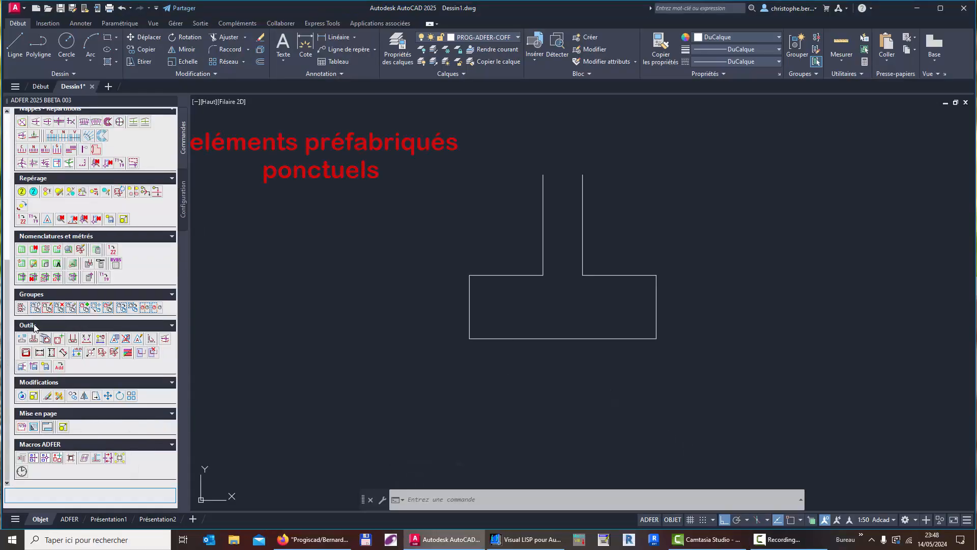
left_click(73, 339)
left_click(128, 322)
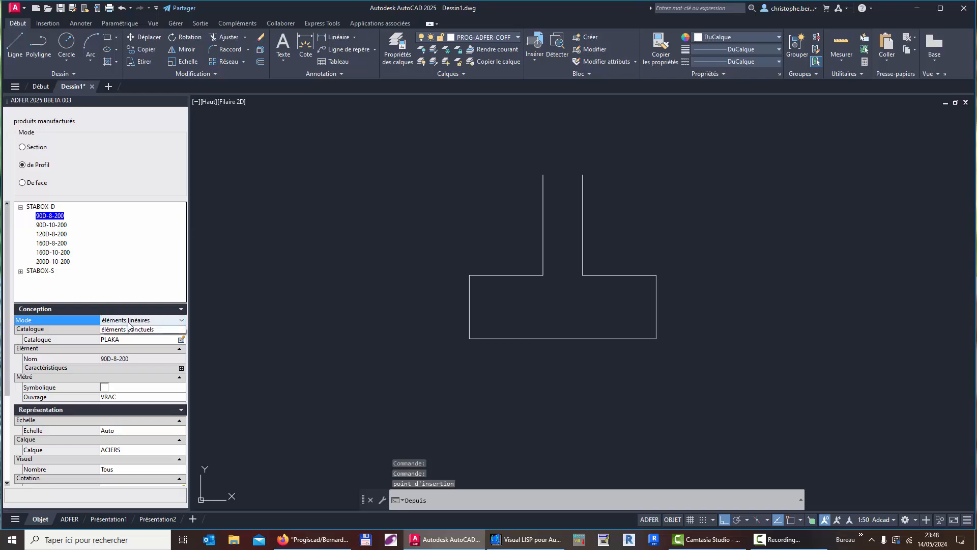
left_click(130, 340)
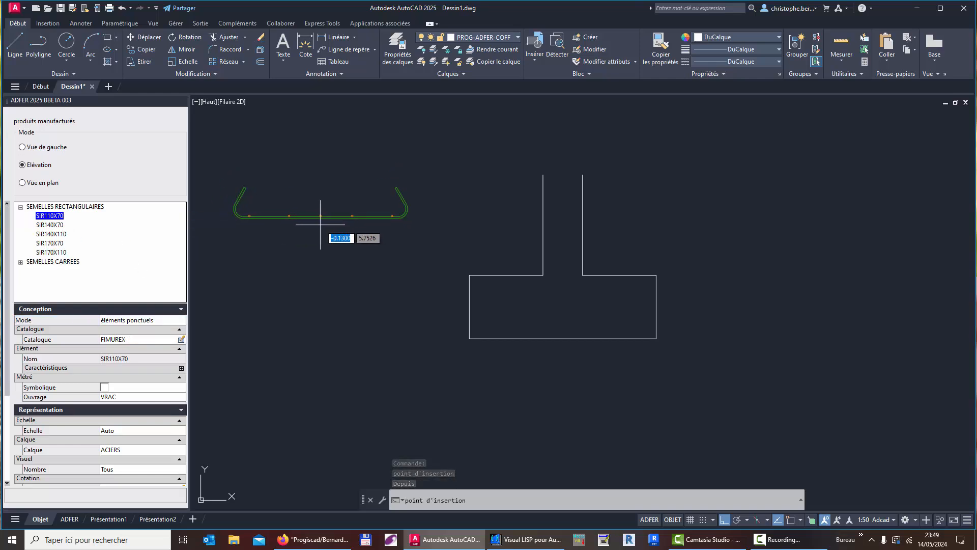
type("mil")
key("Return")
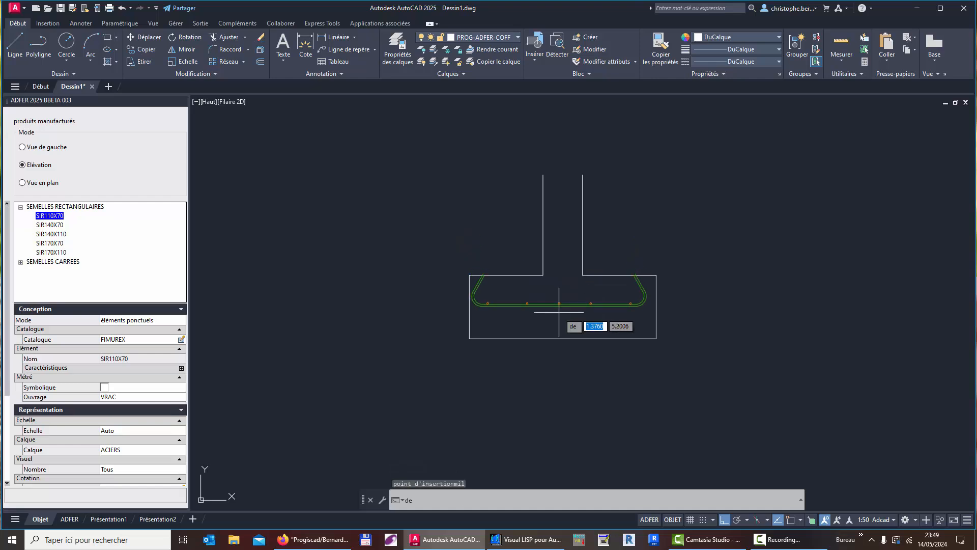
left_click(559, 337)
left_click(584, 336)
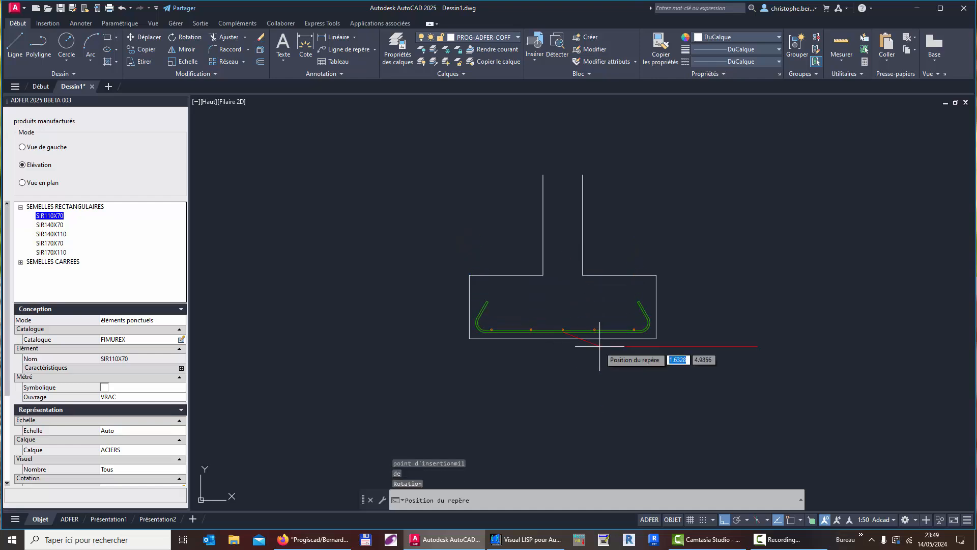
left_click(650, 227)
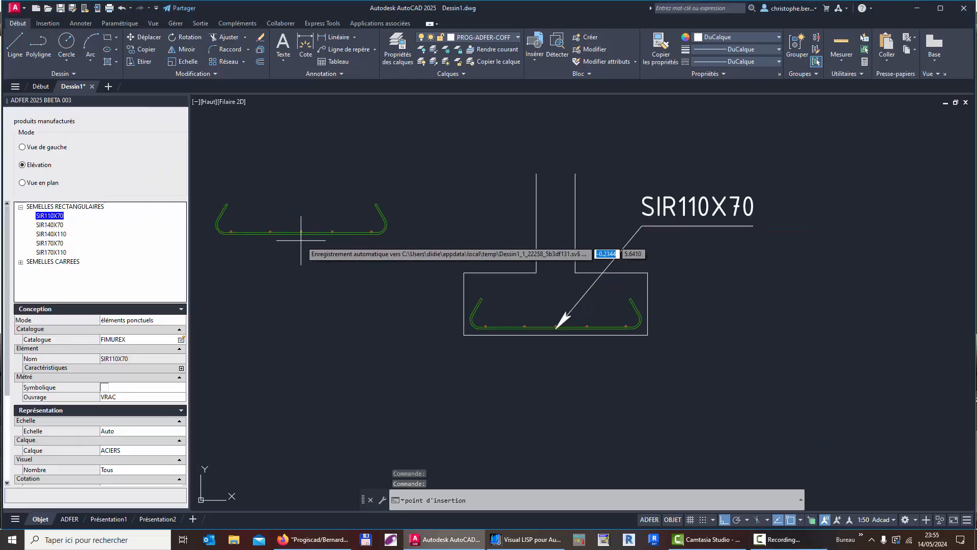
Preview the SIR110X70 element in left view and plan view, and select SIR140X110 in plan view.
left_click(22, 146)
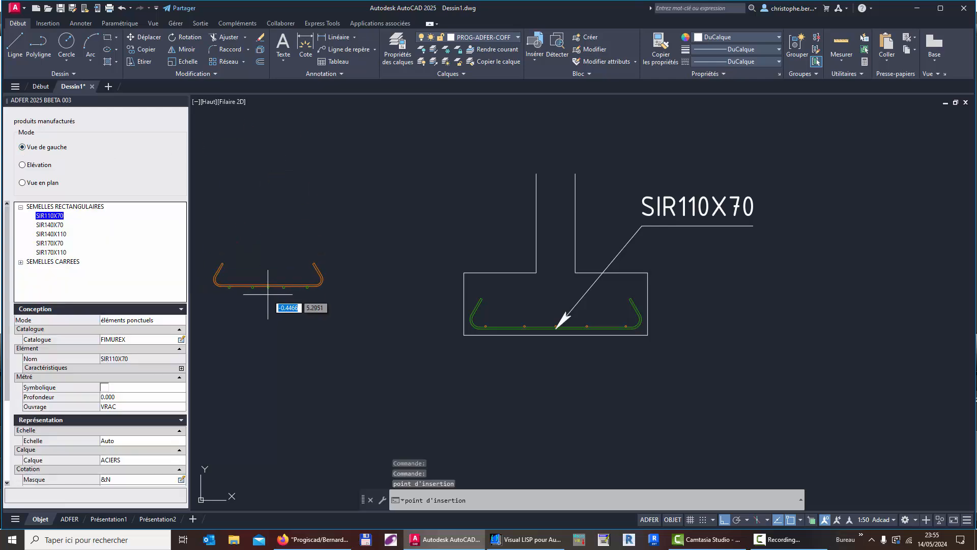
left_click(22, 182)
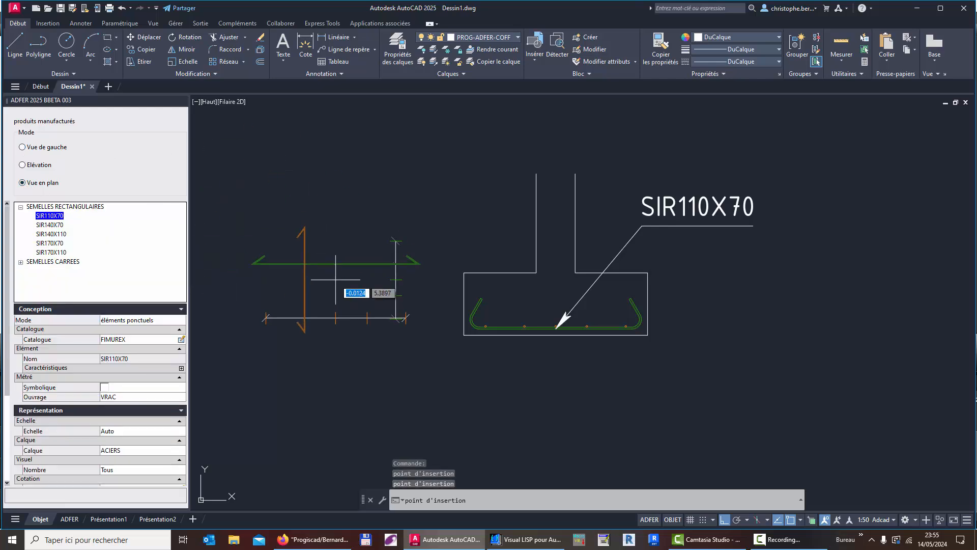
left_click(50, 234)
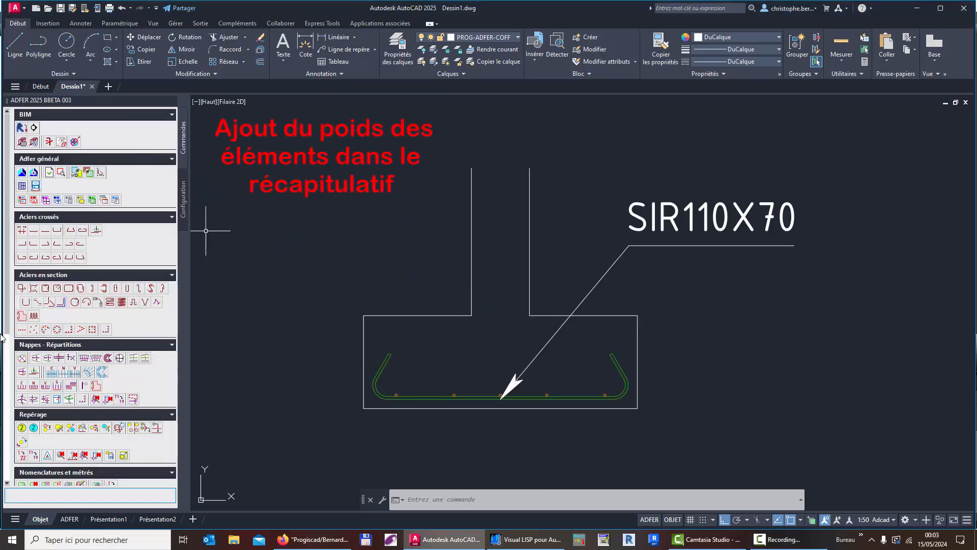
Insert the Récapitulatif éléments standard summary table in the empty area beside the footing, using automatic scale and title.
scroll(96, 250, "down", 5)
left_click(91, 264)
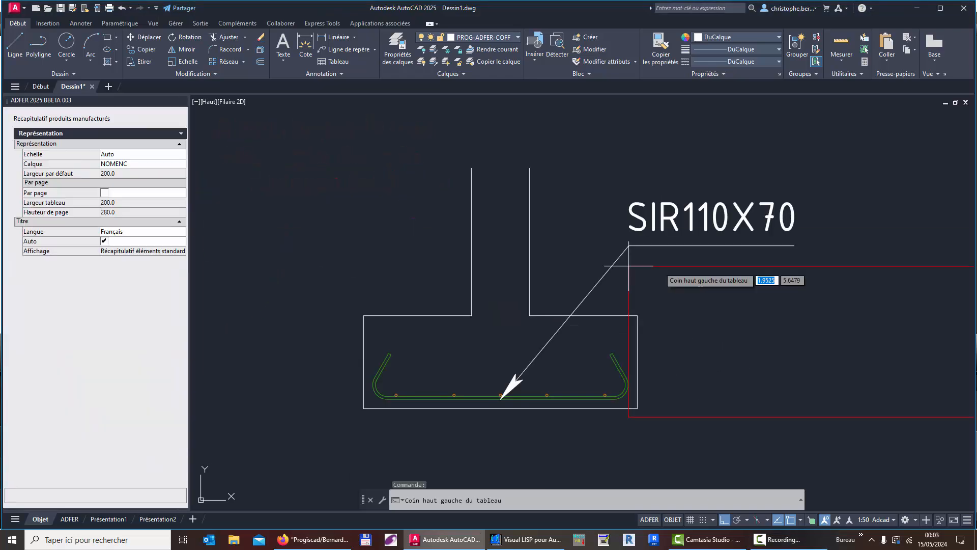
scroll(771, 257, "down", 2)
middle_click_drag(795, 219, 299, 278)
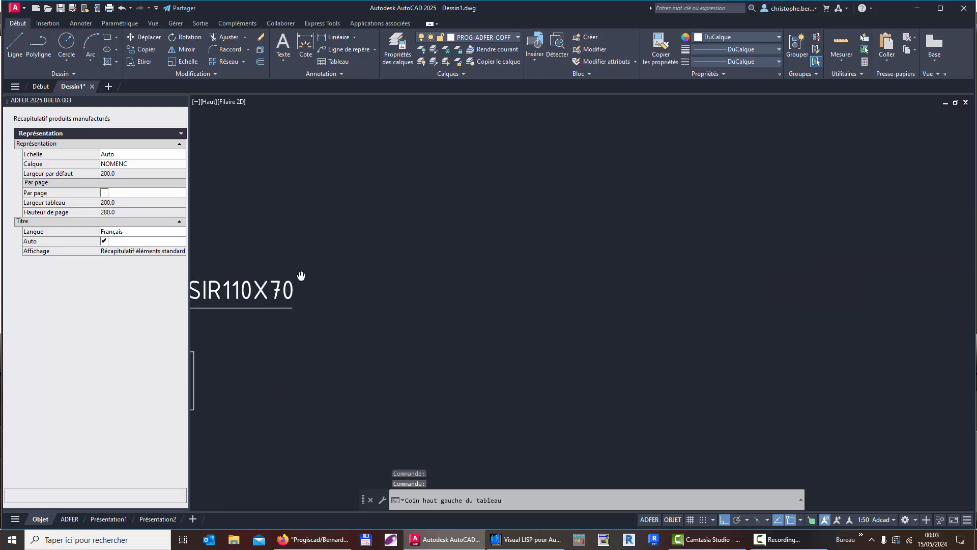
left_click(445, 179)
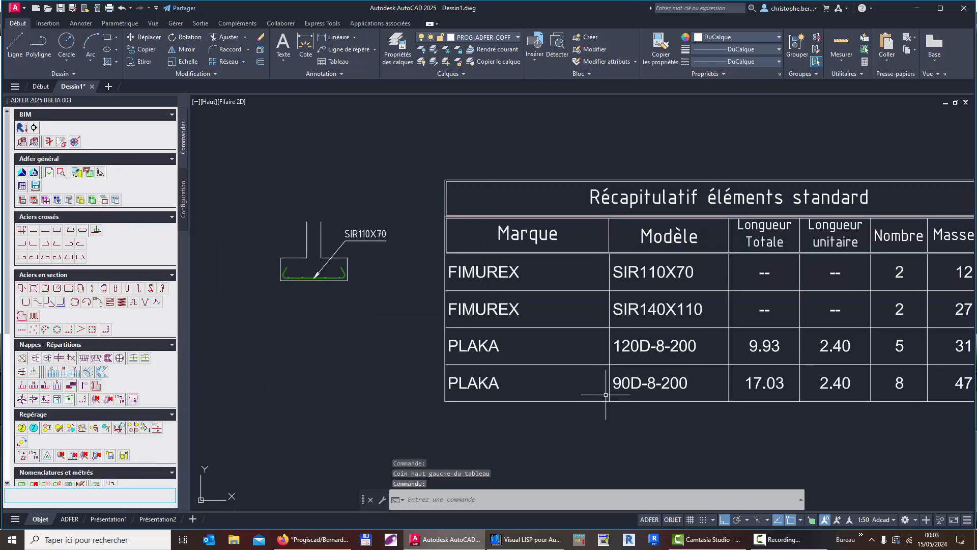
middle_click_drag(720, 427, 611, 406)
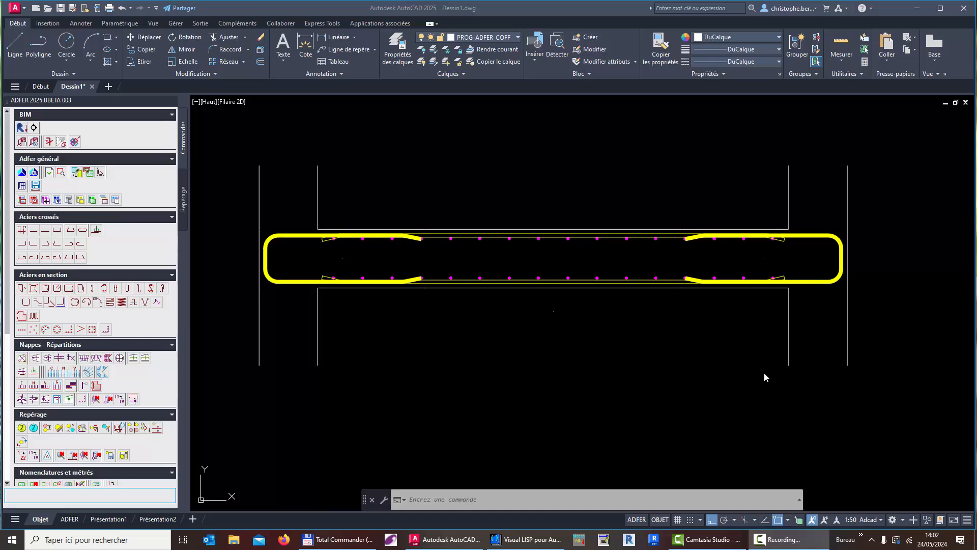
Copy the slab bars and U-bar at the wall joint into the separate formwork outline, matching the slab's lower inner corner.
left_click(741, 376)
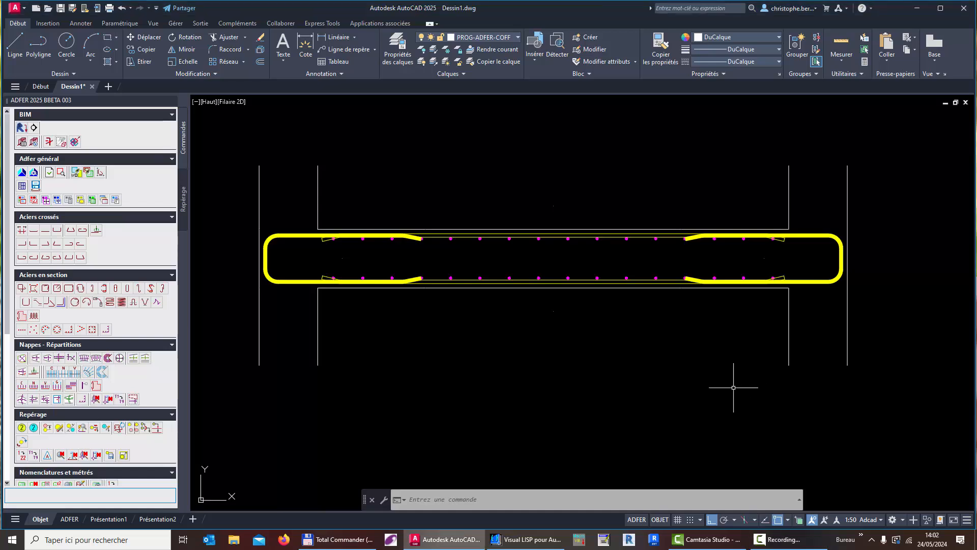
middle_click_drag(912, 425, 554, 426)
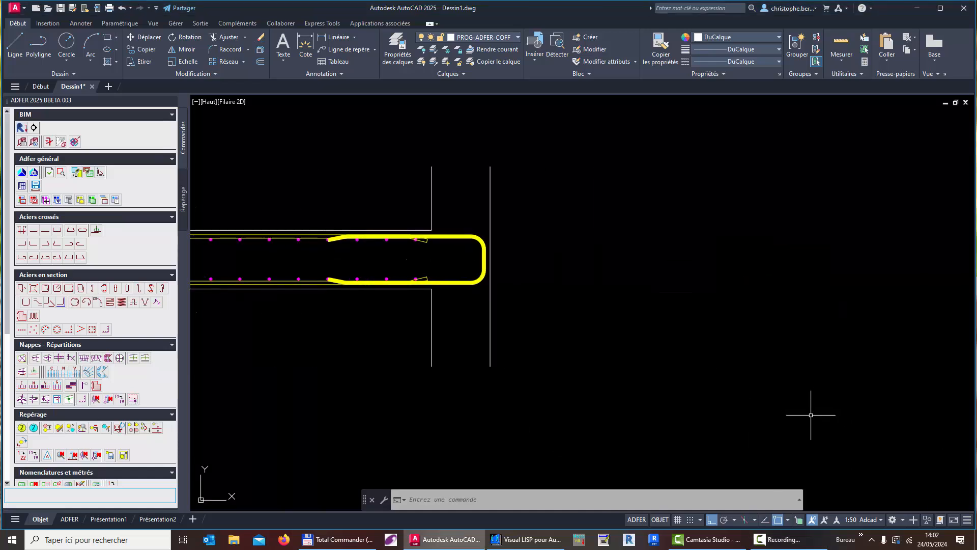
scroll(809, 414, "down", 1)
middle_click_drag(912, 395, 548, 395)
middle_click_drag(692, 241, 665, 270)
scroll(661, 266, "down", 1)
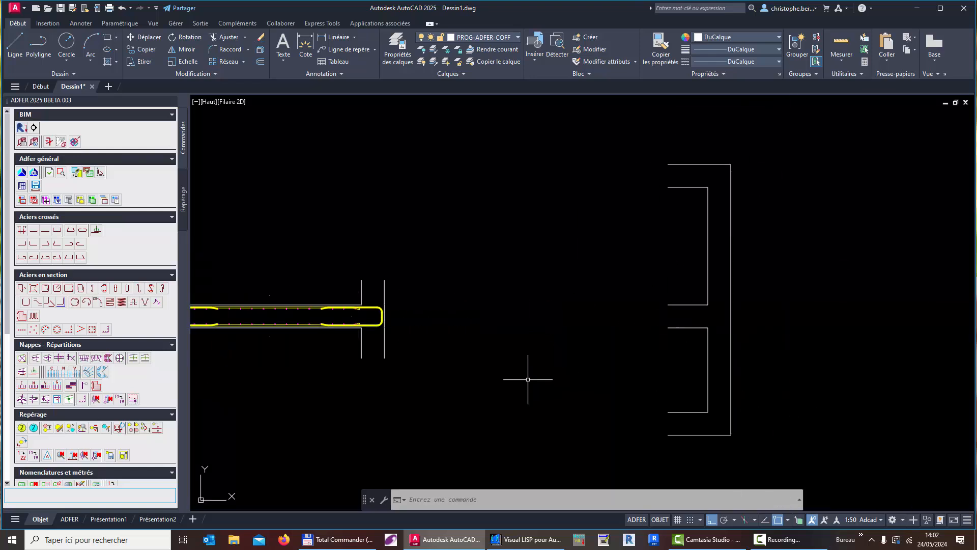
left_click(407, 293)
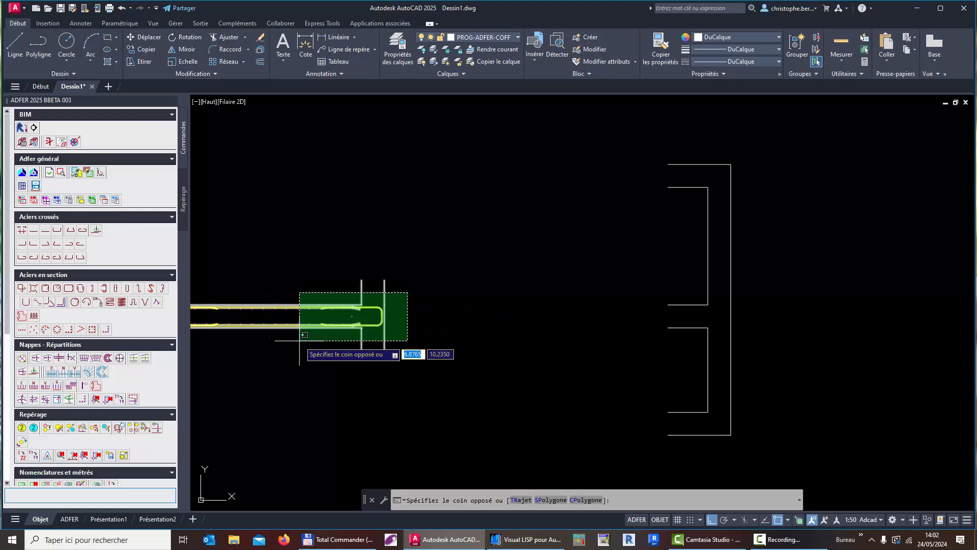
left_click(298, 340)
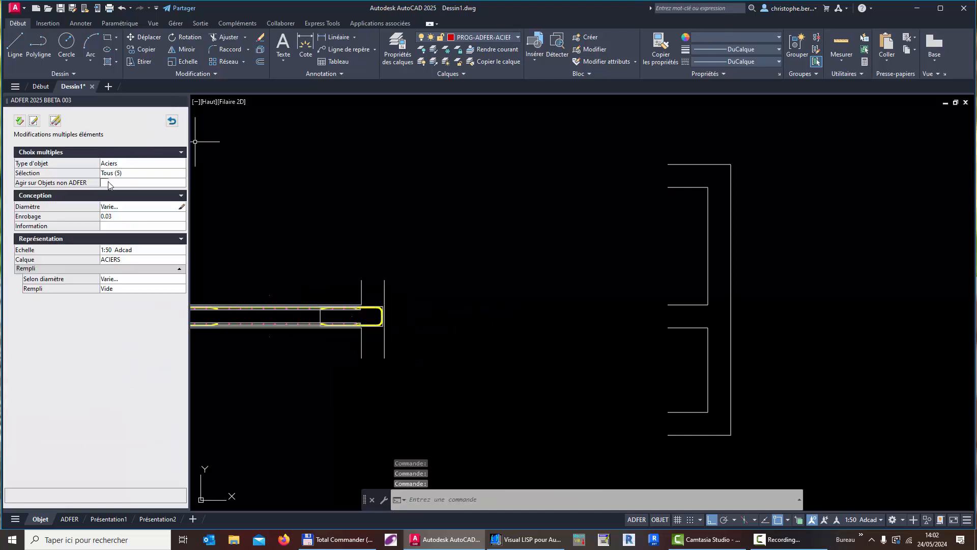
type("co")
key("Return")
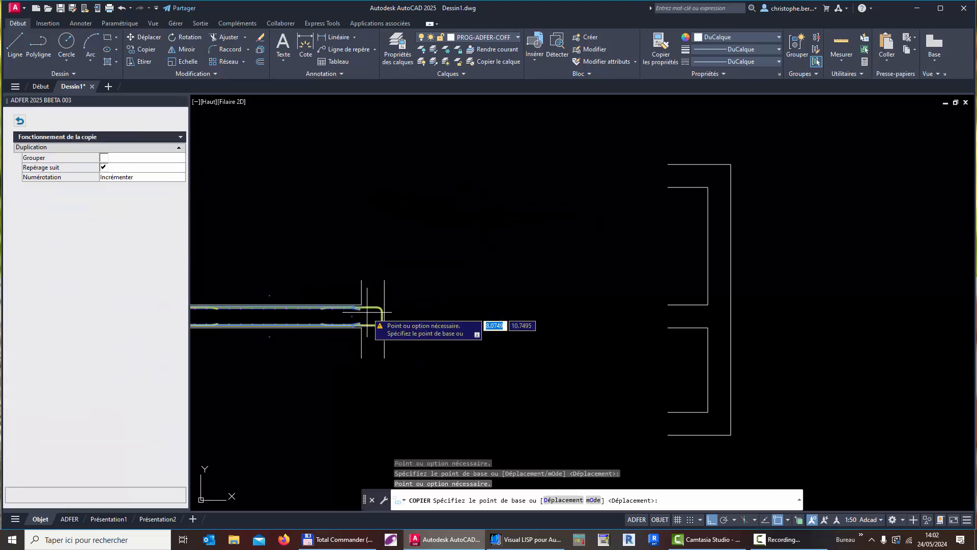
left_click(361, 327)
left_click(708, 328)
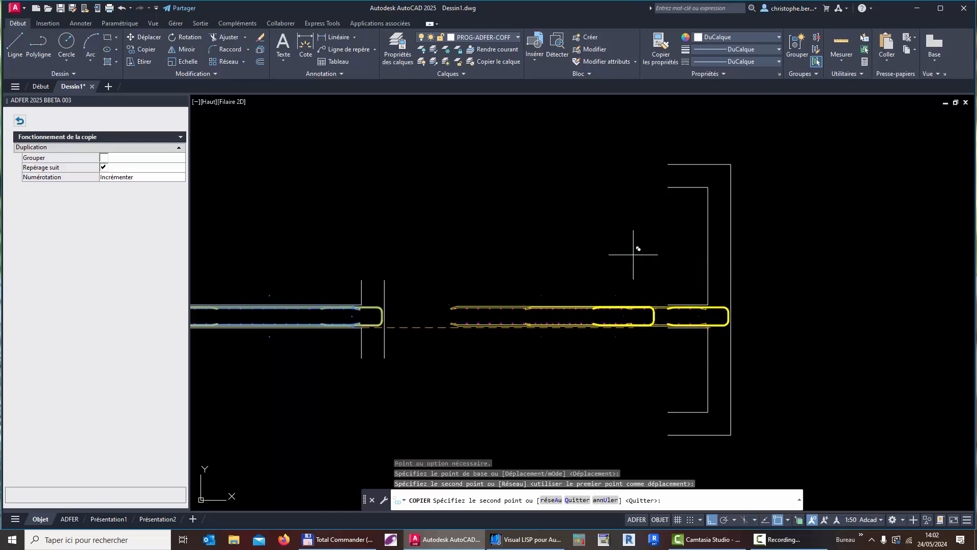
key("Return")
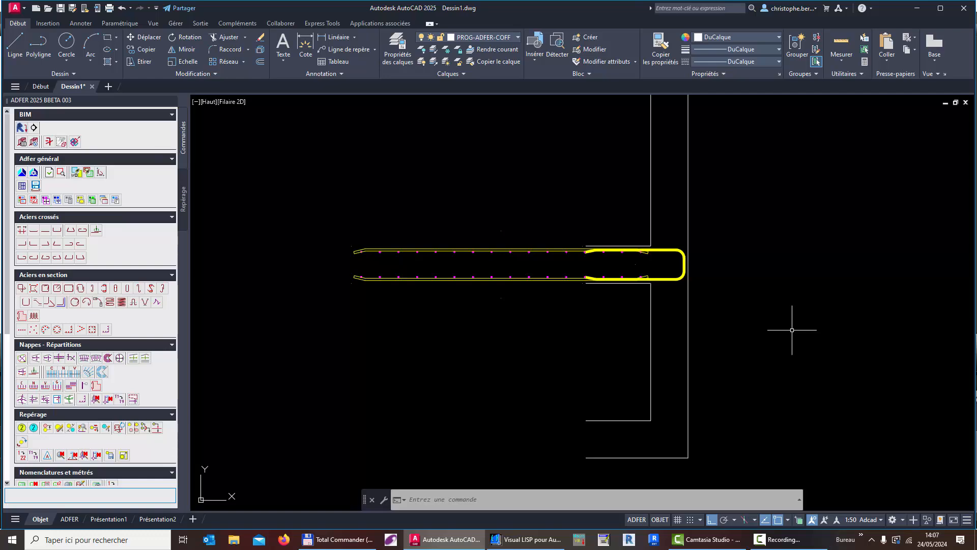
Limit the display of the copied reinforcement to a rectangular zone around the slab-to-wall joint.
scroll(9, 305, "down", 3)
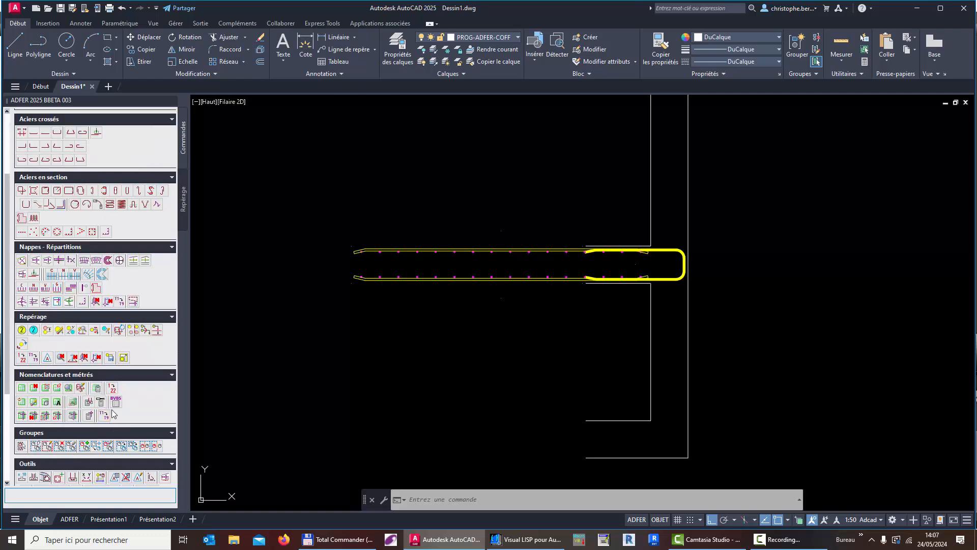
scroll(113, 413, "down", 4)
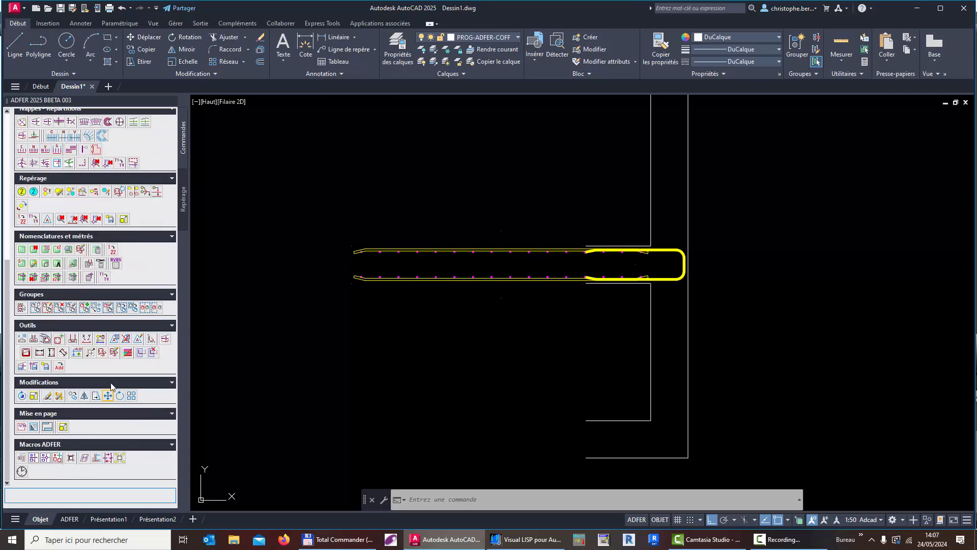
left_click(142, 352)
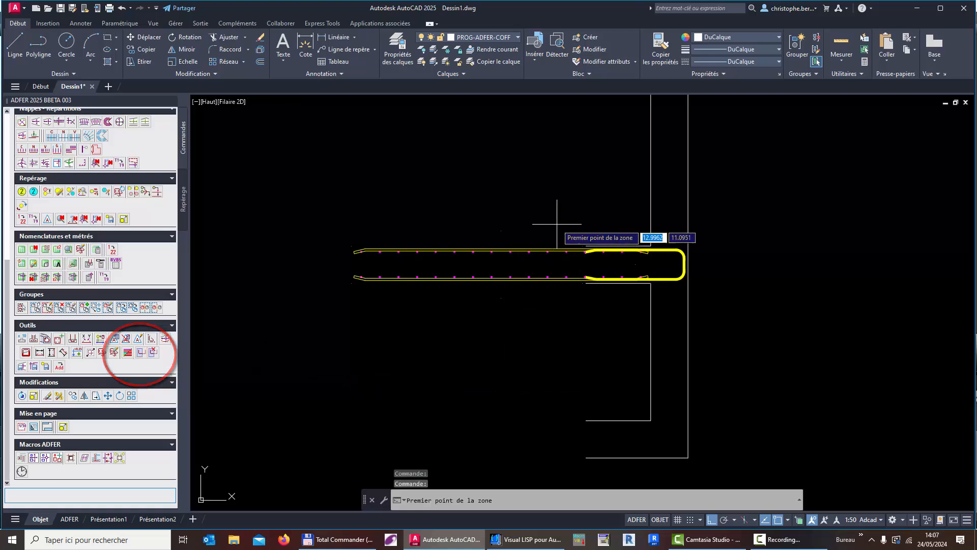
left_click(563, 223)
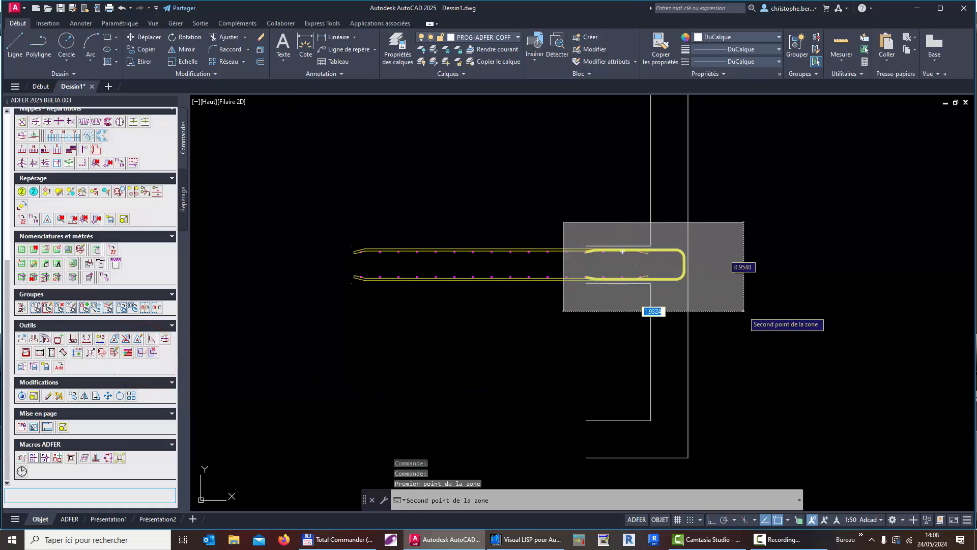
left_click(722, 307)
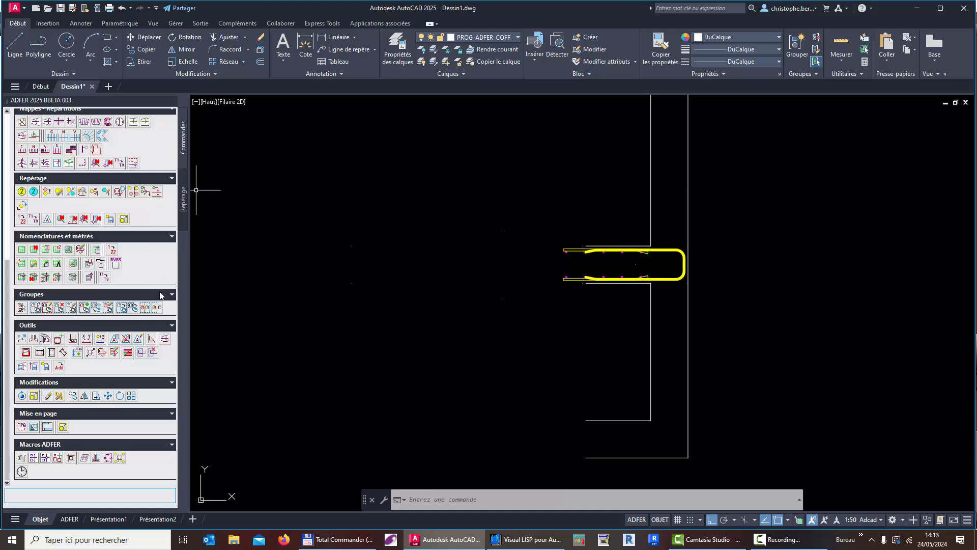
Remove the display zone limit from the reinforcement at the slab-to-wall joint.
left_click(152, 352)
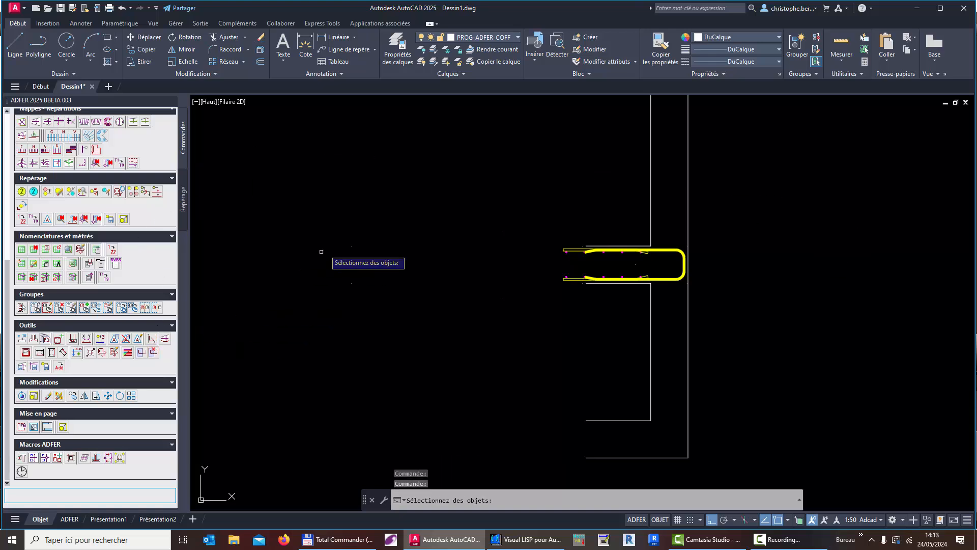
left_click(480, 210)
left_click(713, 307)
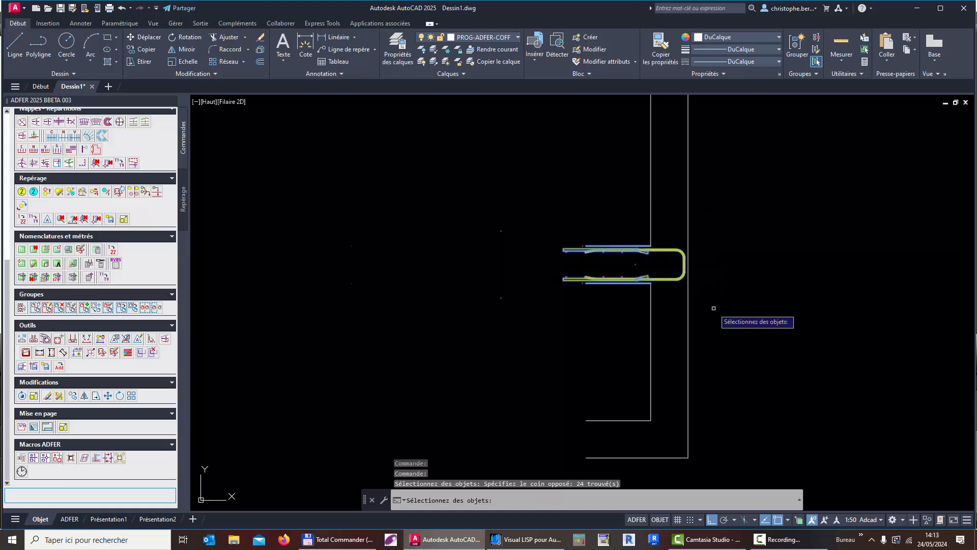
key("Return")
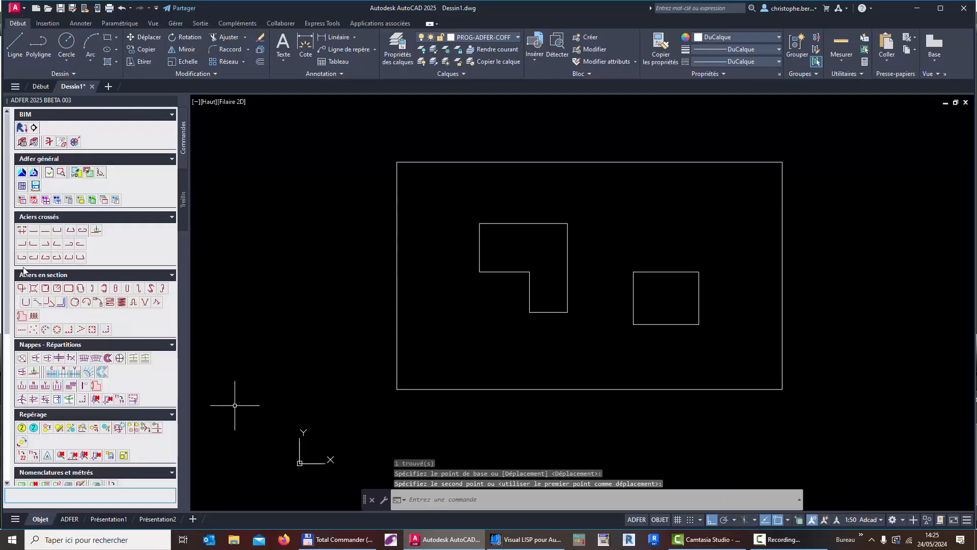
Start a welded mesh layout in rectangle mode and define the large slab rectangle as its outer contour.
scroll(25, 277, "down", 5)
left_click(49, 457)
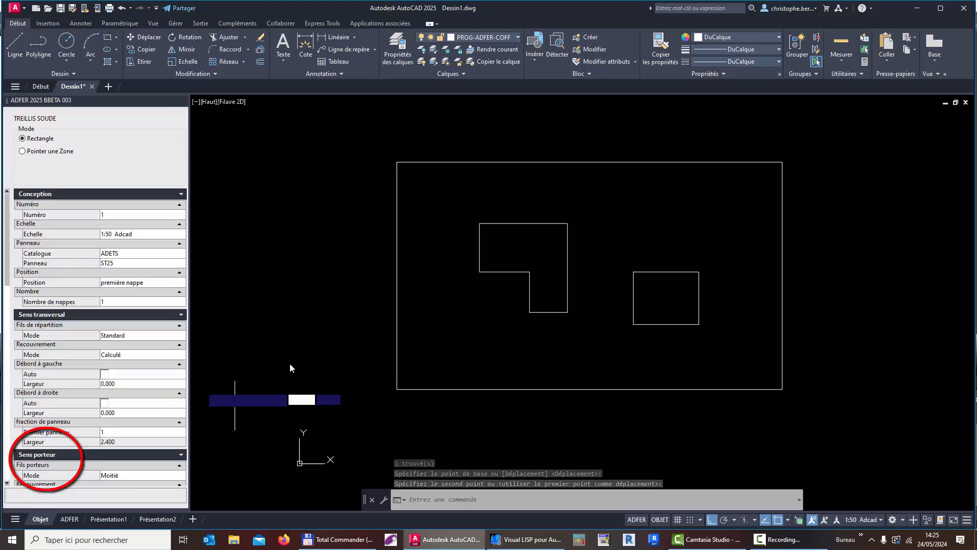
left_click(397, 390)
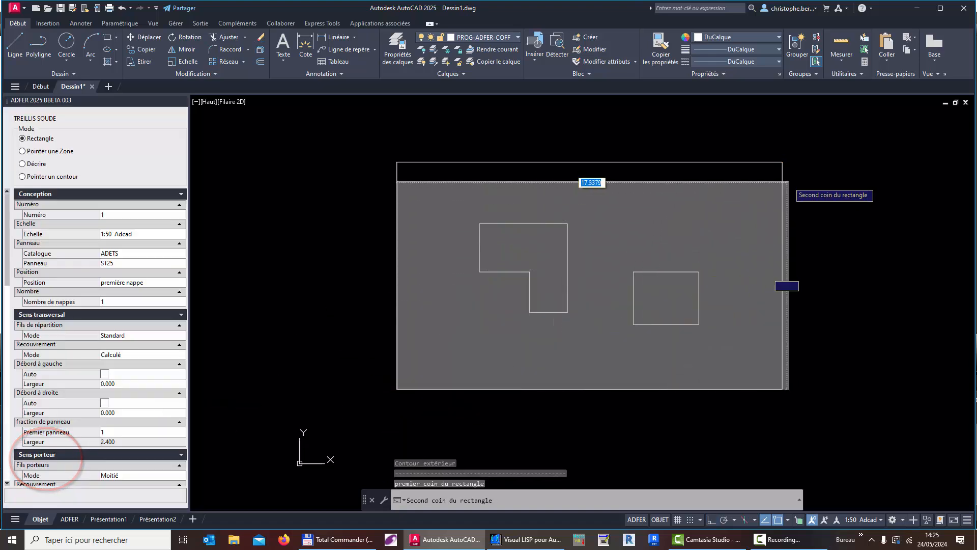
left_click(781, 162)
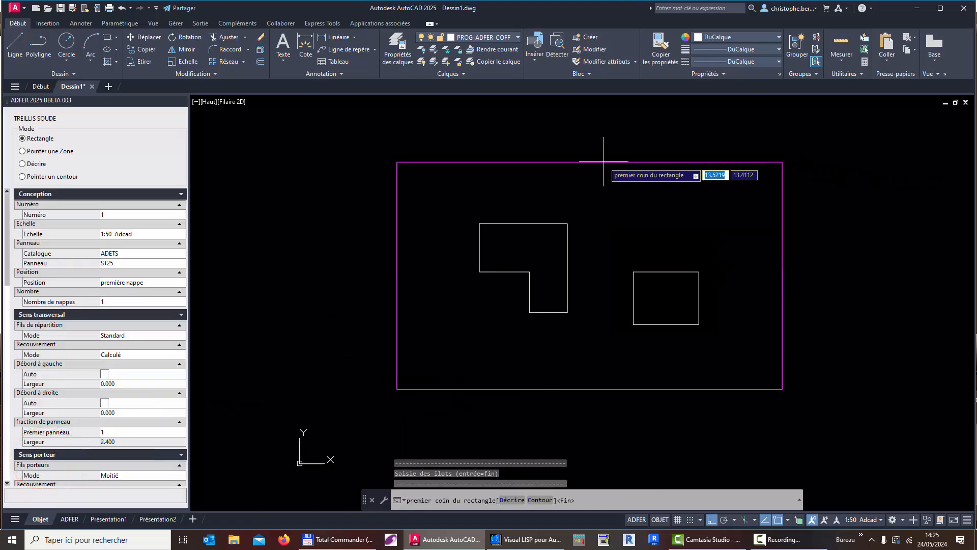
Trace the L-shaped opening corner by corner as an island in the welded mesh layout.
left_click(512, 499)
left_click(479, 223)
left_click(568, 223)
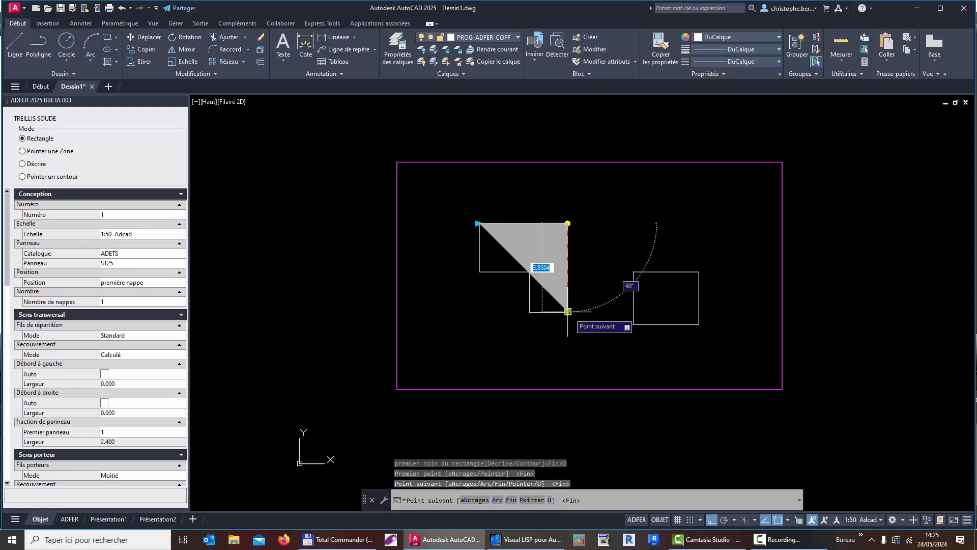
left_click(567, 312)
left_click(529, 312)
left_click(529, 272)
left_click(480, 272)
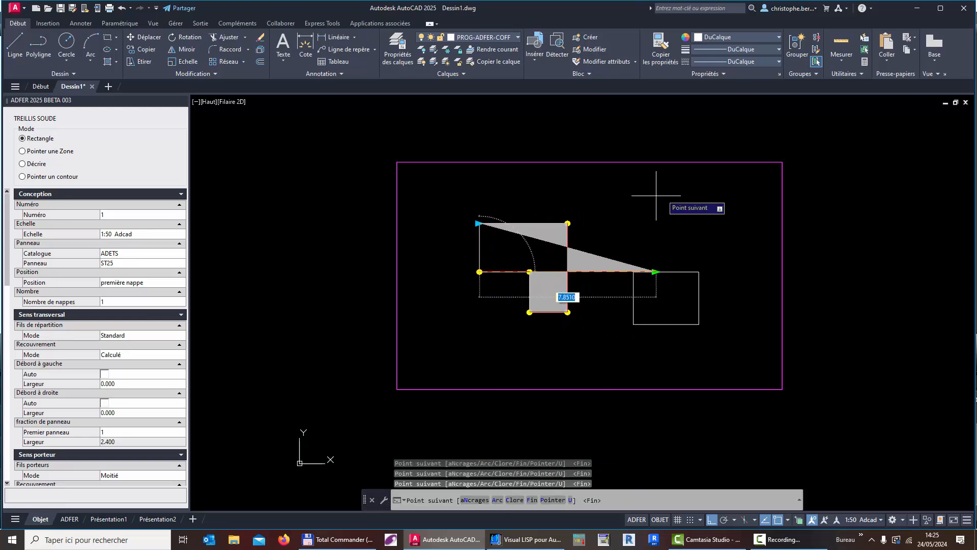
key("Return")
key("Return")
Add the rectangular opening as a second island, and place the mesh dimension between and below the openings with the default distribution direction.
left_click(633, 272)
left_click(699, 324)
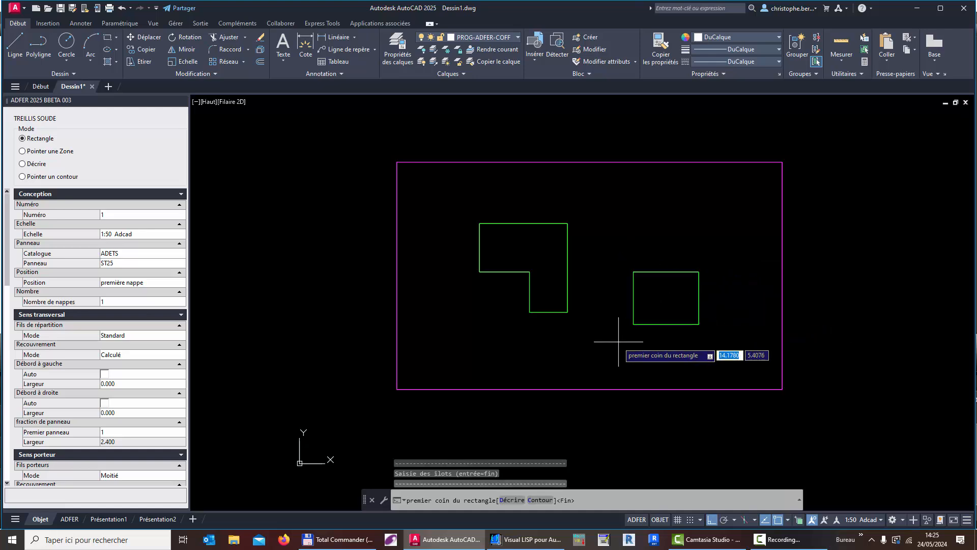
key("Return")
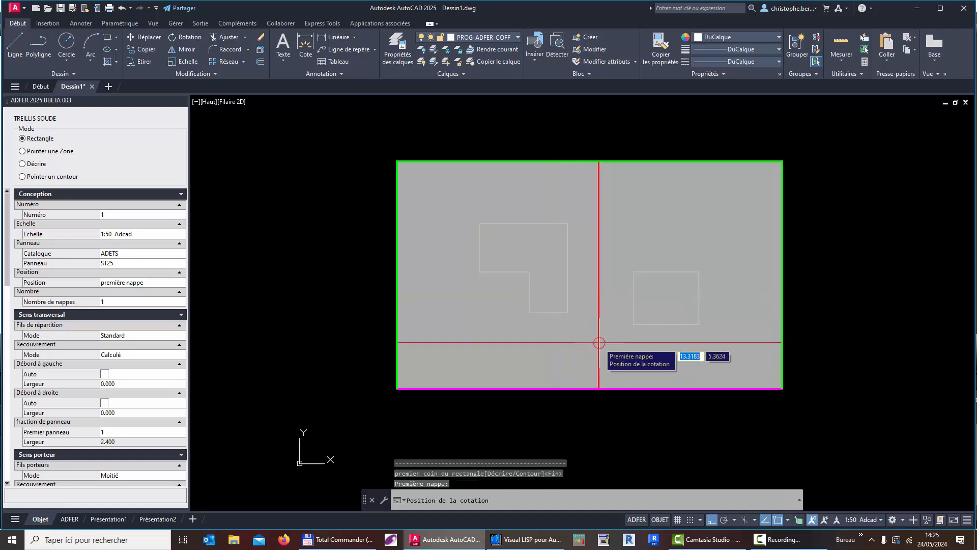
left_click(599, 342)
key("Return")
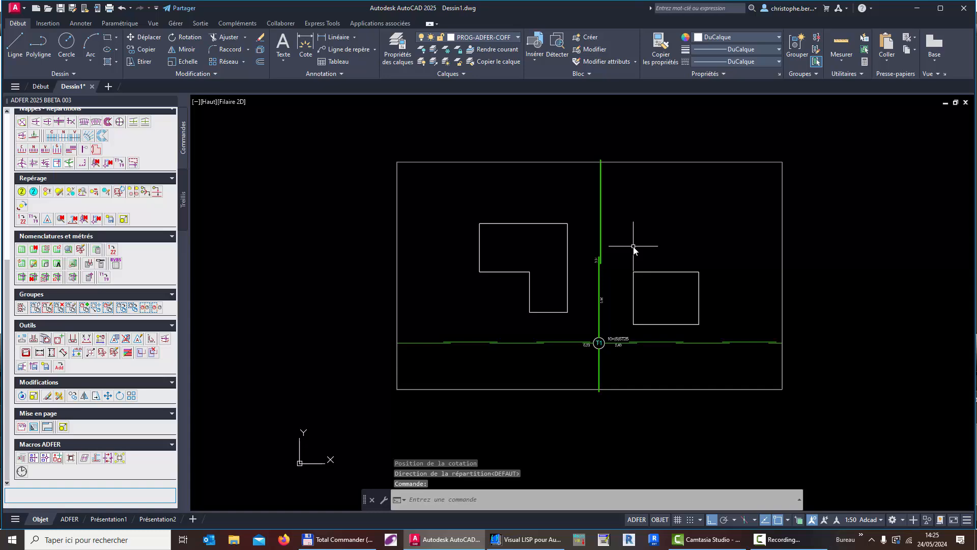
Select the slab's welded mesh and start the command for modifying its individual panels.
mouse_move(569, 375)
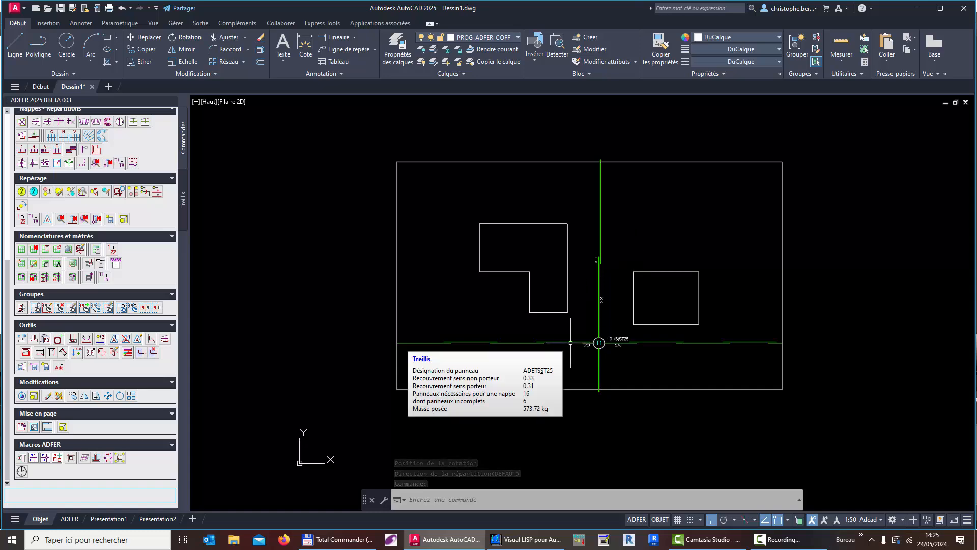
left_click(573, 374)
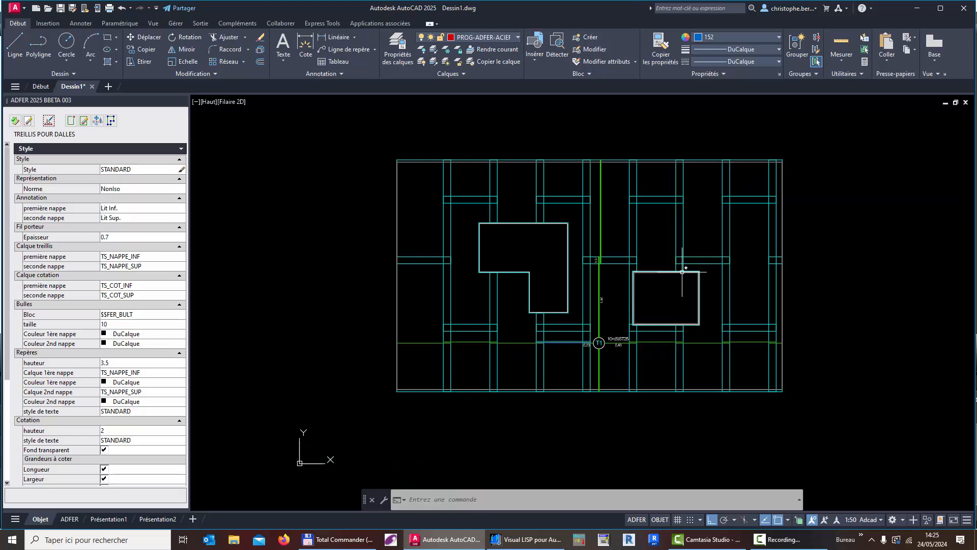
left_click(84, 123)
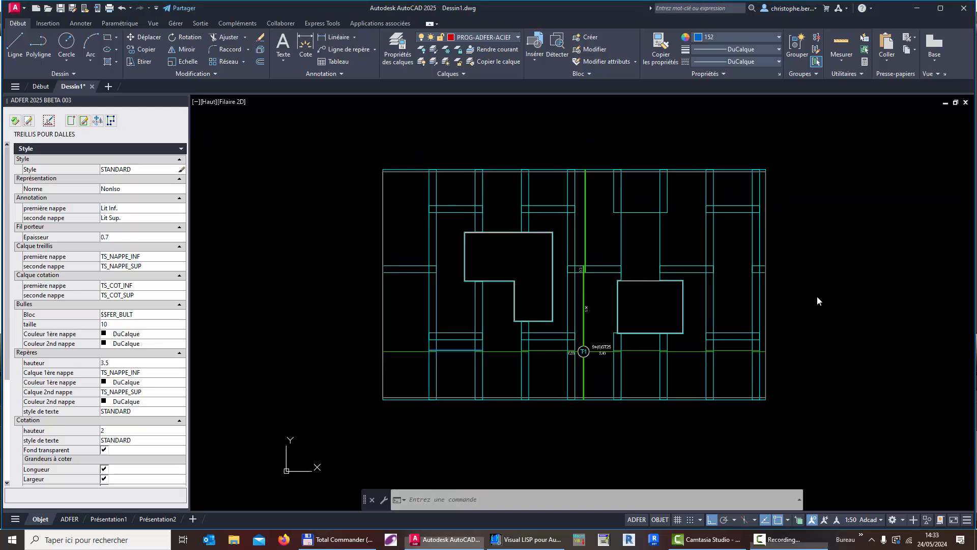
Copy the tall mesh panel right of the rectangular opening to the adjacent column, aligning it over the rectangular opening.
left_click(97, 120)
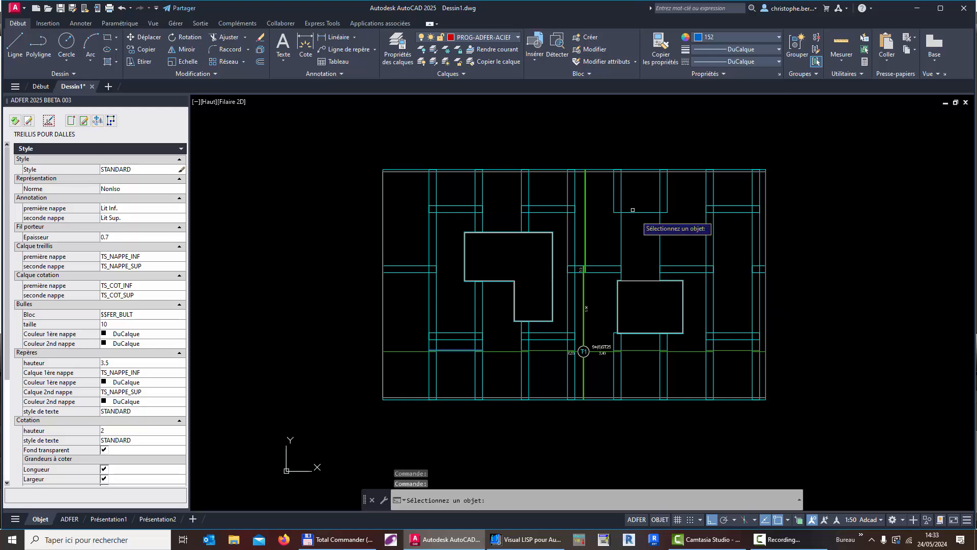
left_click(706, 233)
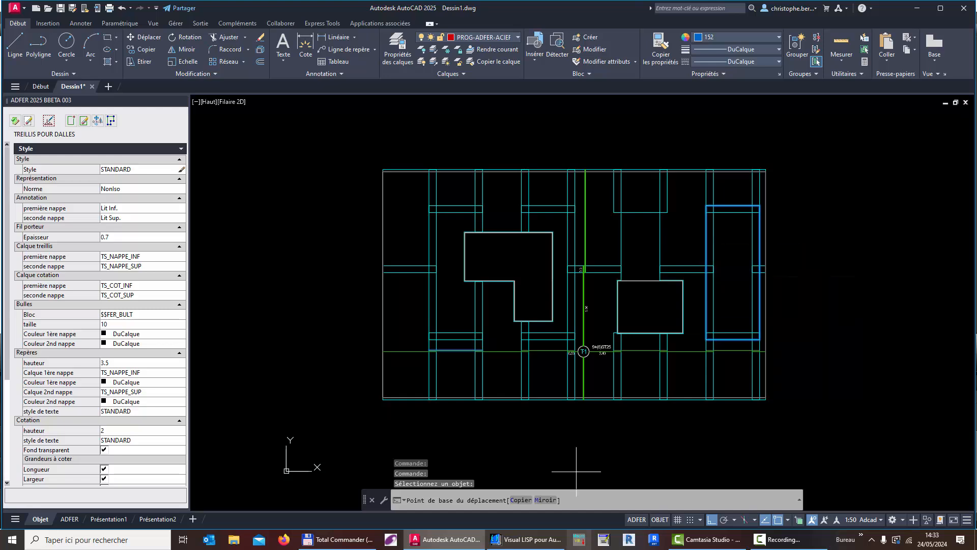
left_click(521, 500)
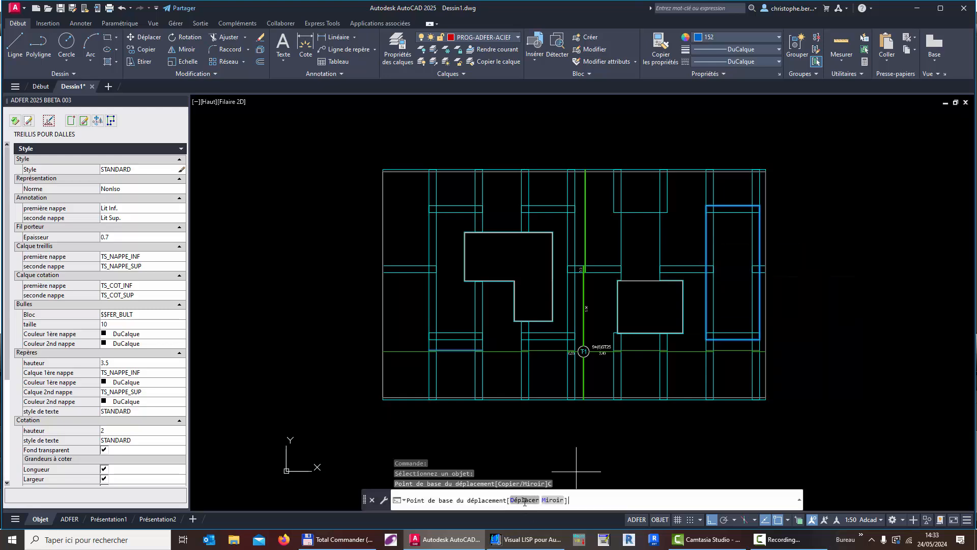
left_click(707, 339)
left_click(614, 339)
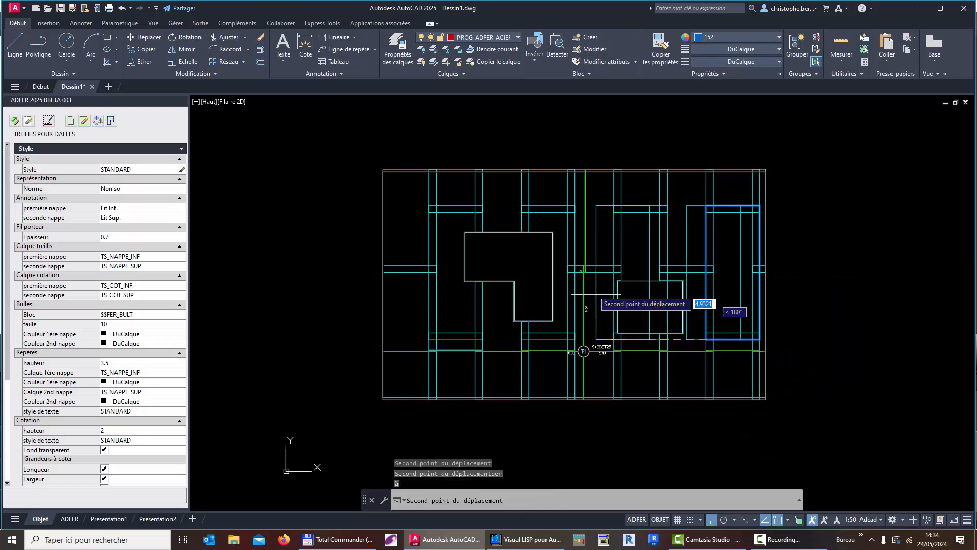
key("Return")
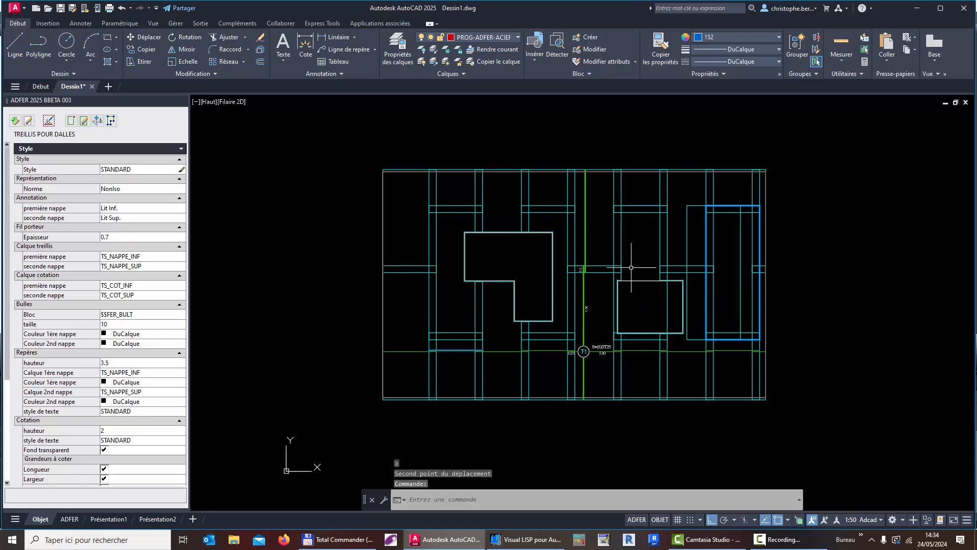
Shorten the copied mesh panel by stretching its lower edge up to the rectangular opening's upper edge, and finish the panel editing.
left_click(110, 120)
left_click(640, 339)
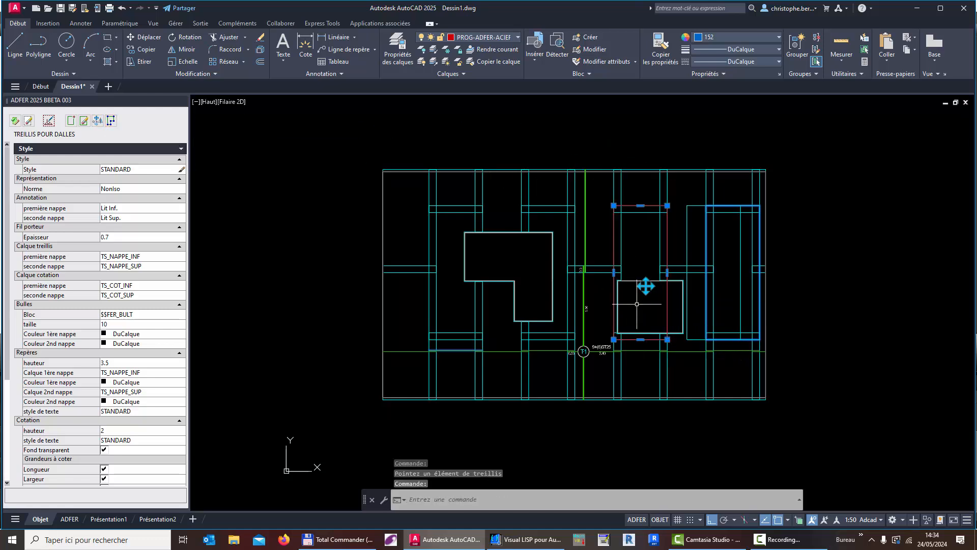
left_click(640, 339)
scroll(642, 278, "up", 3)
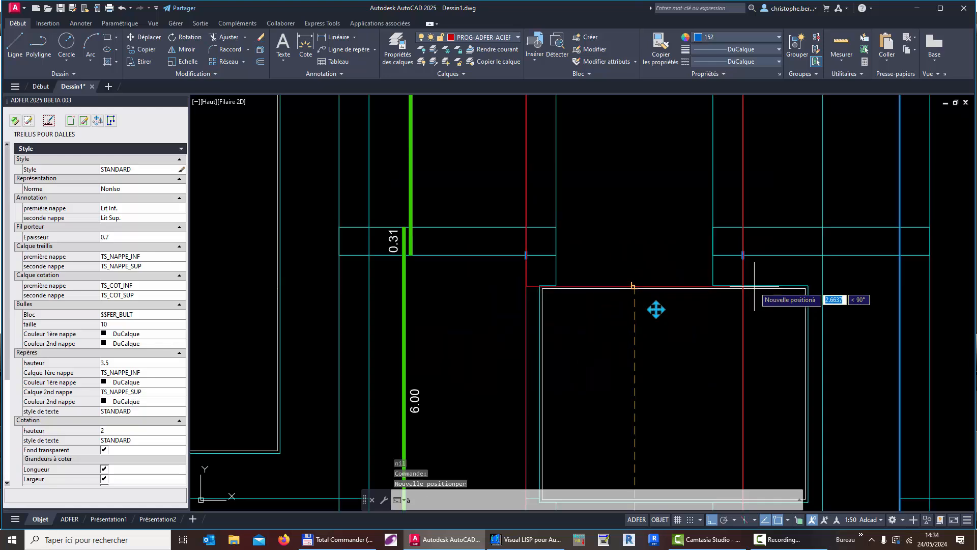
left_click(754, 286)
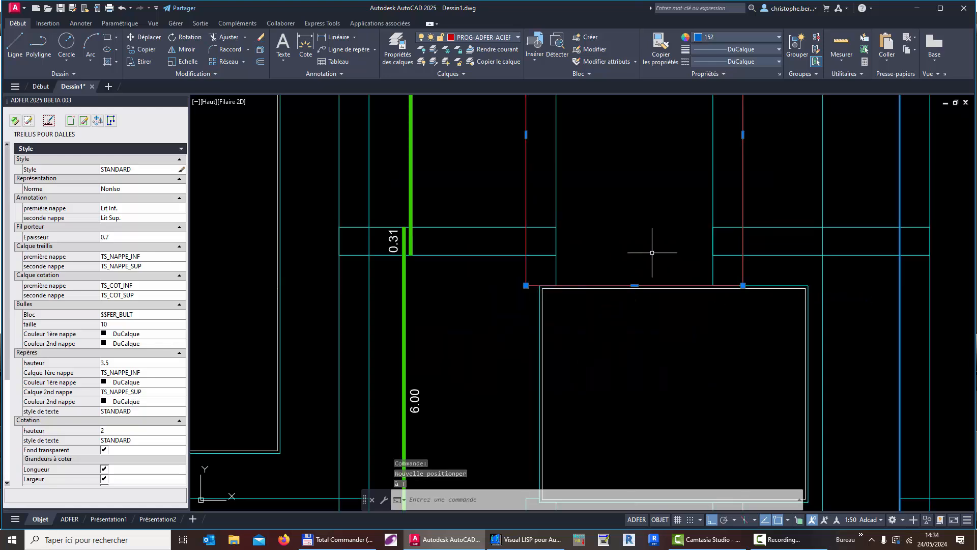
key("Escape")
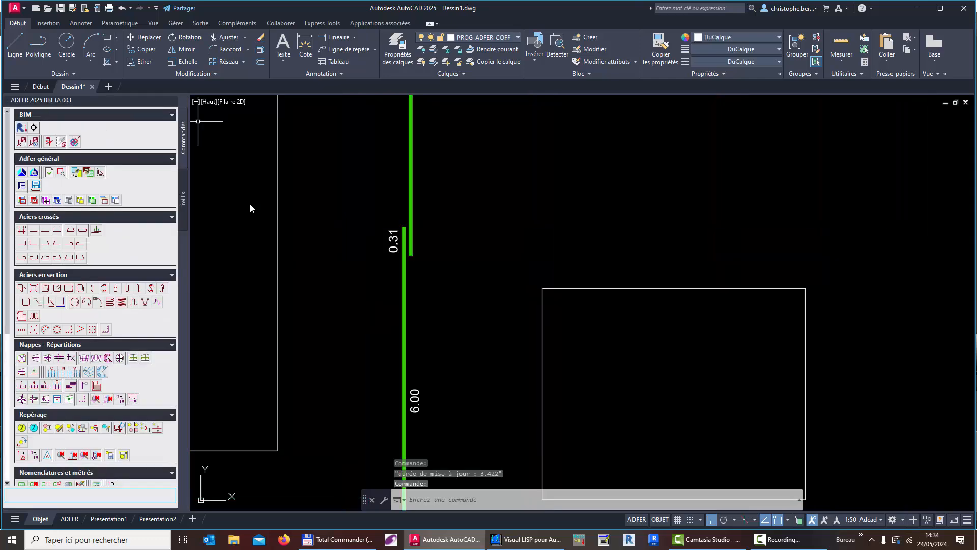
Reopen the slab mesh's design parameters and add a small rectangular island above the existing rectangular opening.
scroll(468, 303, "down", 1)
middle_click_drag(469, 303, 652, 278)
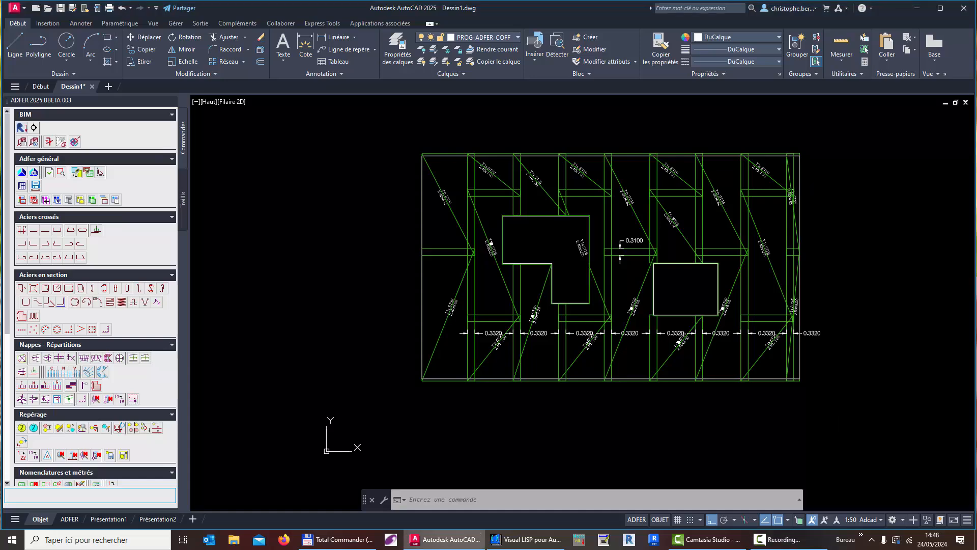
left_click(732, 227)
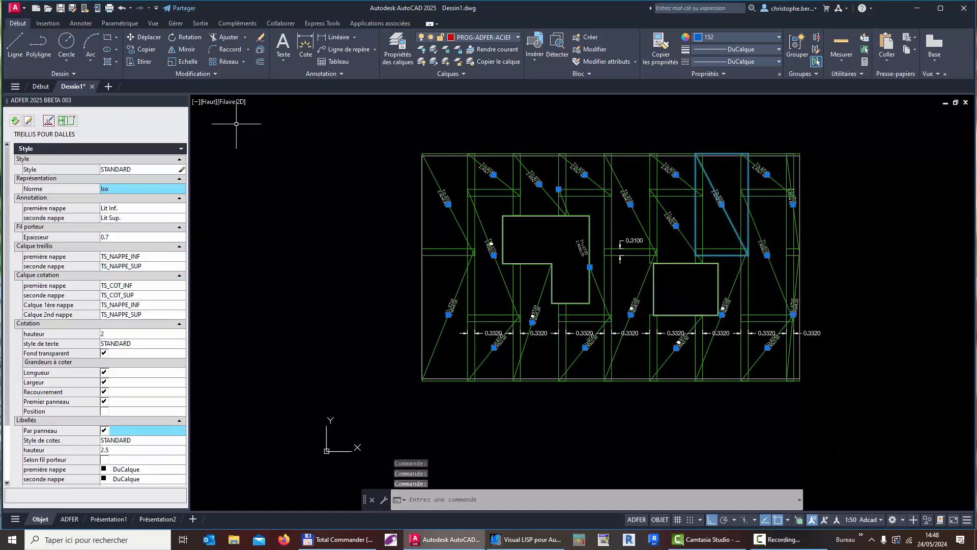
left_click(49, 121)
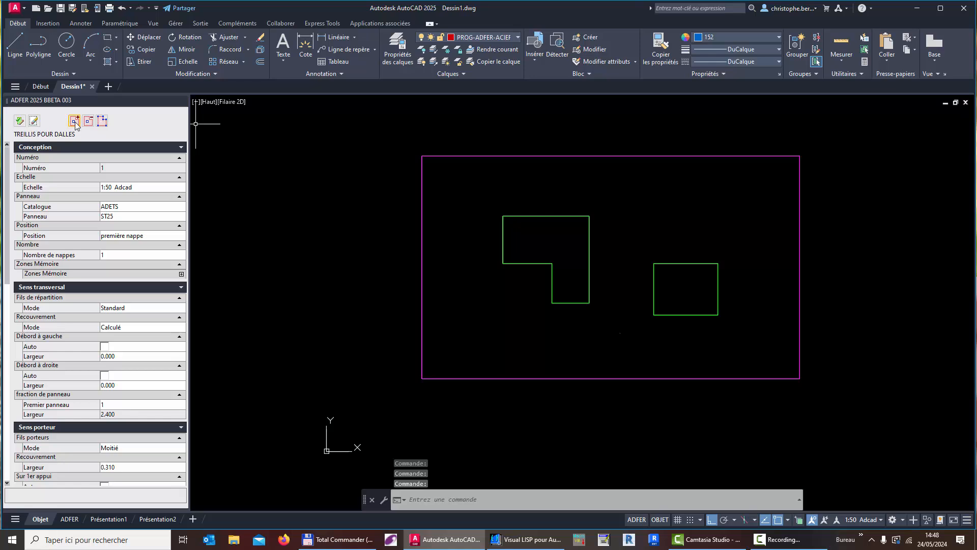
left_click(75, 122)
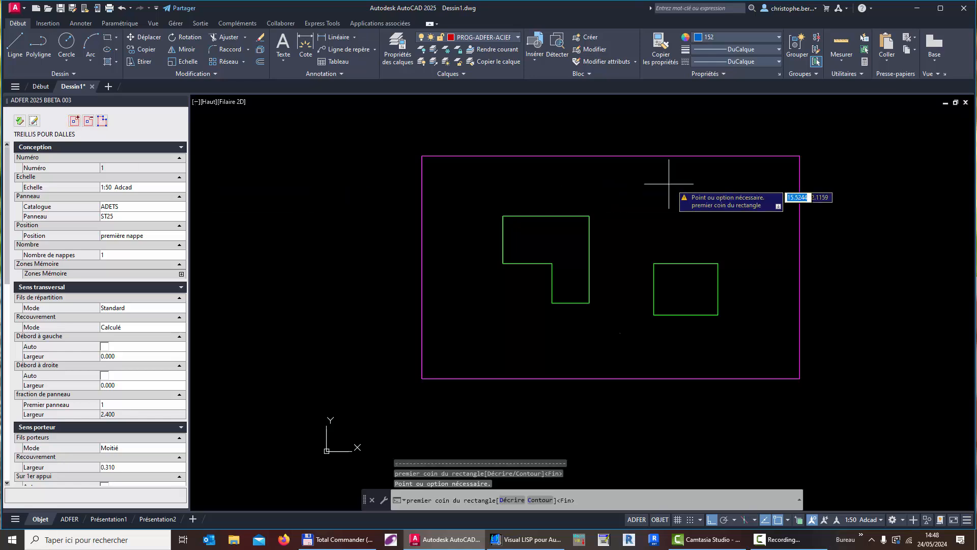
left_click(697, 181)
left_click(739, 213)
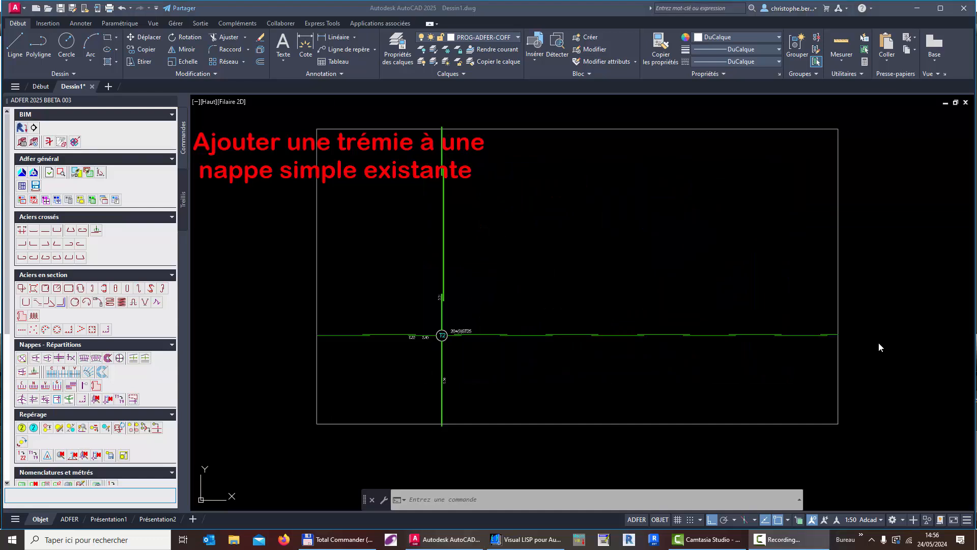
Draw a 6-sided polygon inscribed in a circle inside the slab, right of the mesh dimension line.
left_click(117, 42)
left_click(122, 74)
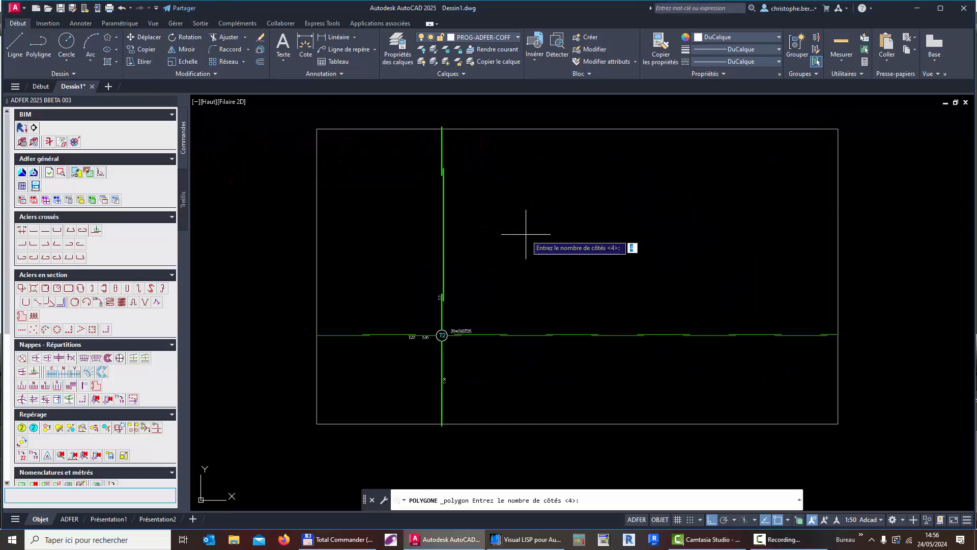
type("6")
key("Return")
left_click(623, 223)
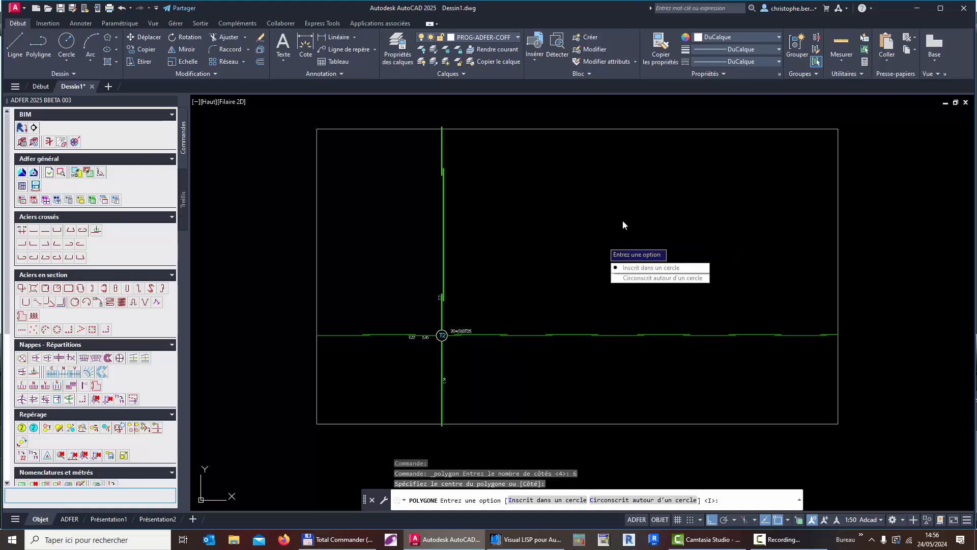
left_click(635, 271)
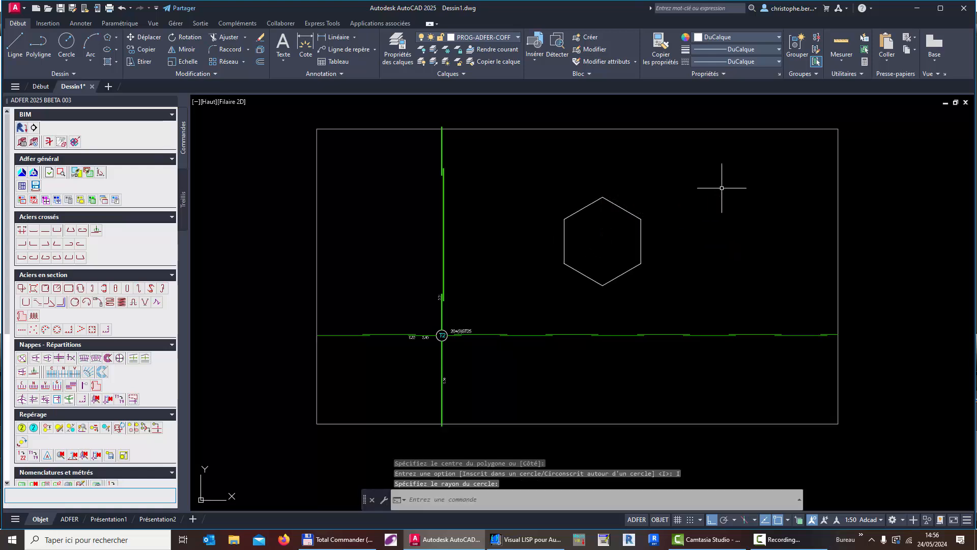
Edit the existing simple mesh layout and add the hexagon as an island using the Contour option.
scroll(59, 460, "down", 5)
left_click(57, 457)
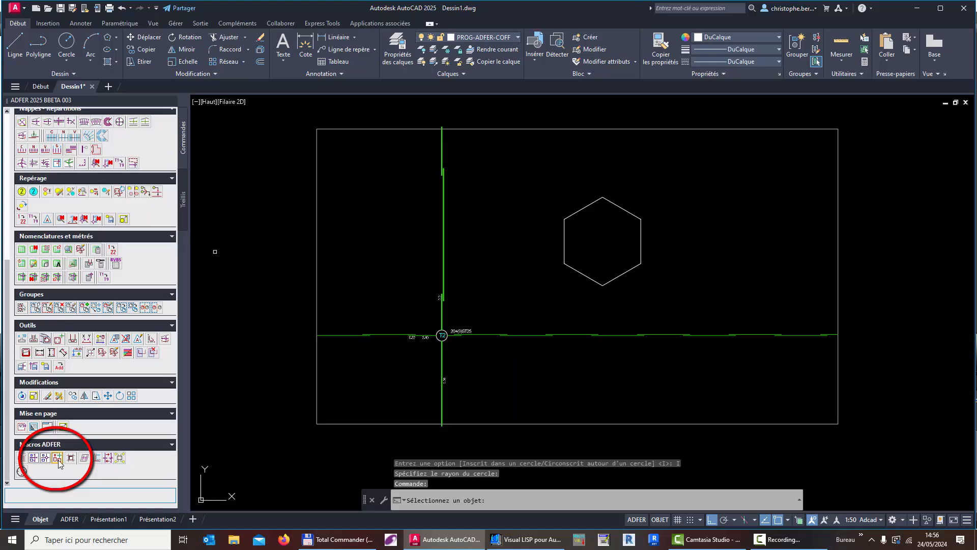
left_click(398, 384)
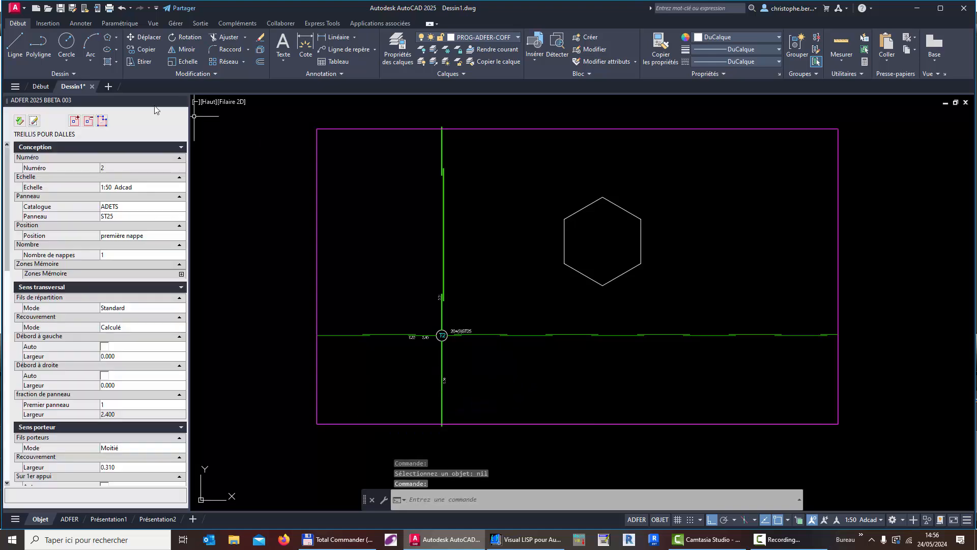
left_click(74, 121)
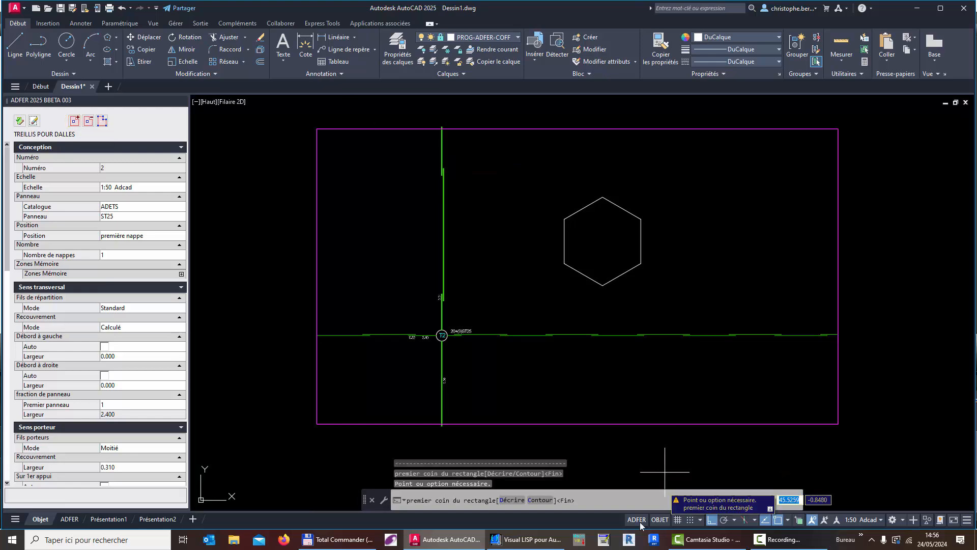
left_click(541, 499)
left_click(589, 278)
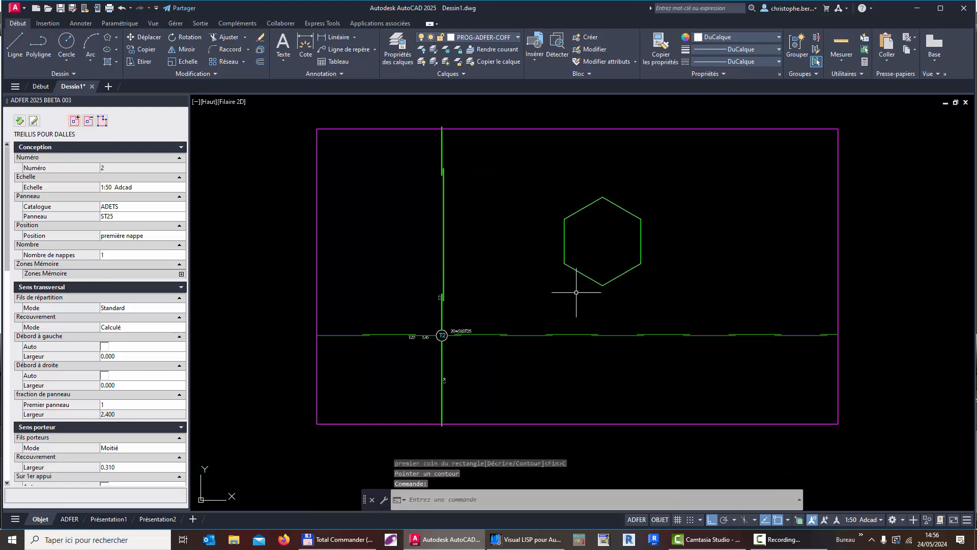